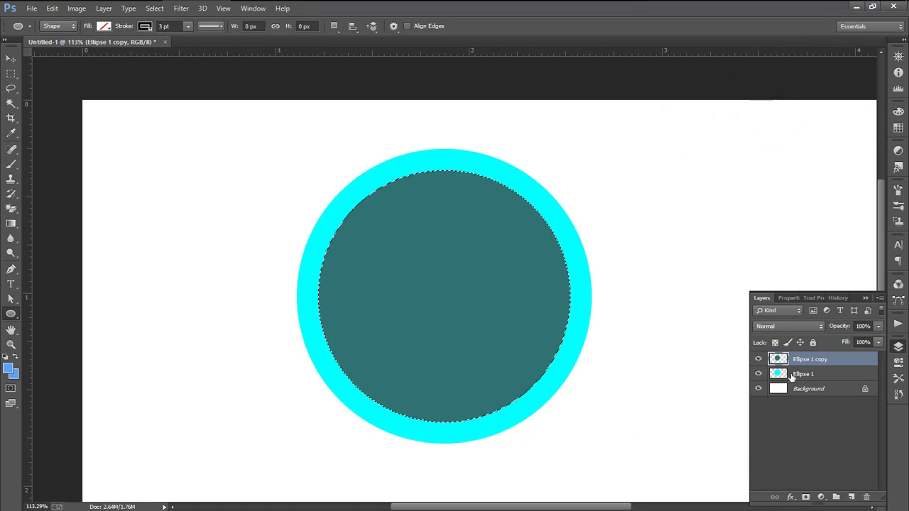
Cut the selected inner circle area out of the Ellipse 1 layer
click(788, 374)
click(52, 9)
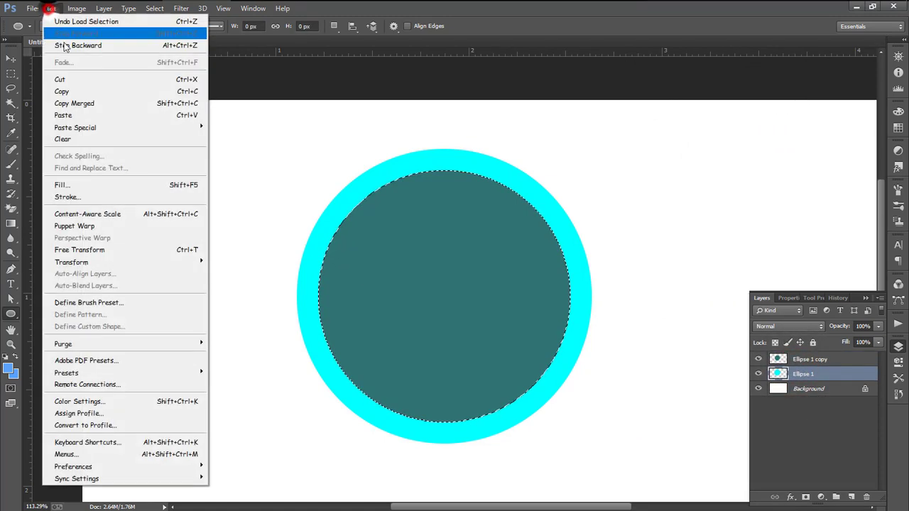
click(75, 80)
Delete the Ellipse 1 copy layer that holds the dark teal circle
click(815, 360)
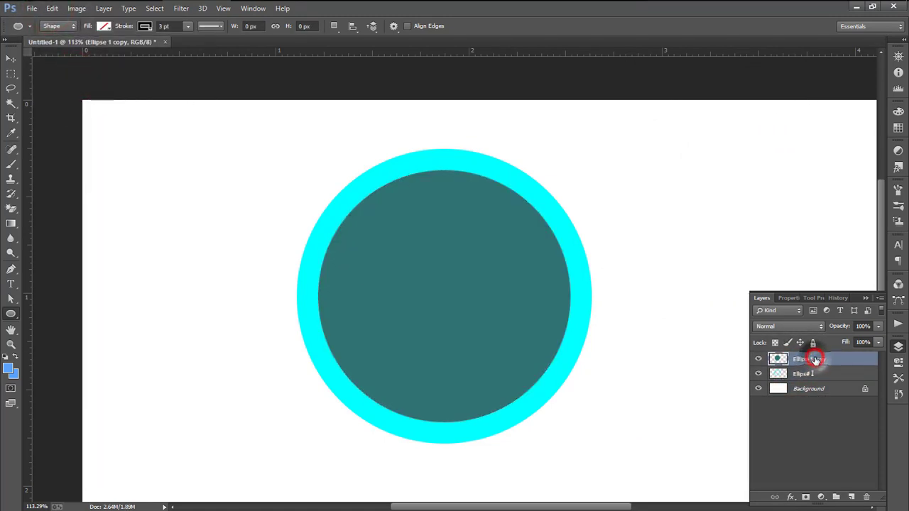
right_click(817, 358)
click(698, 99)
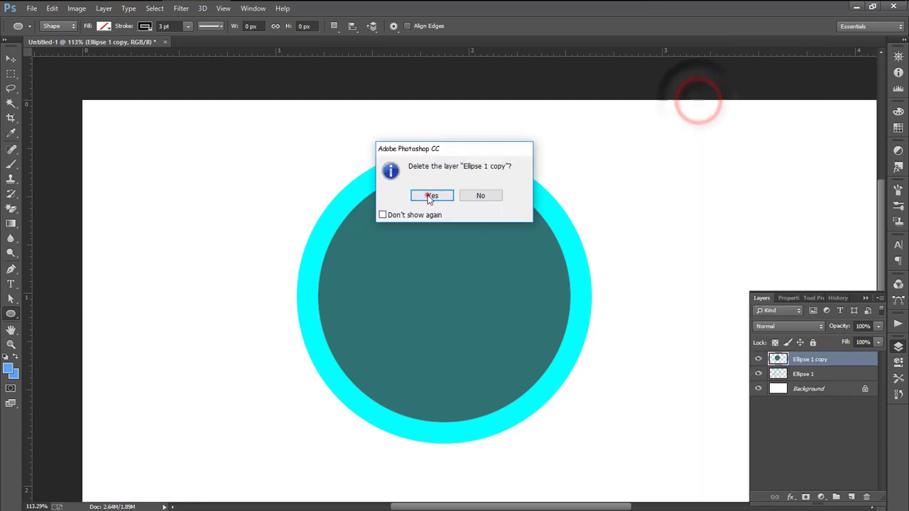
click(429, 195)
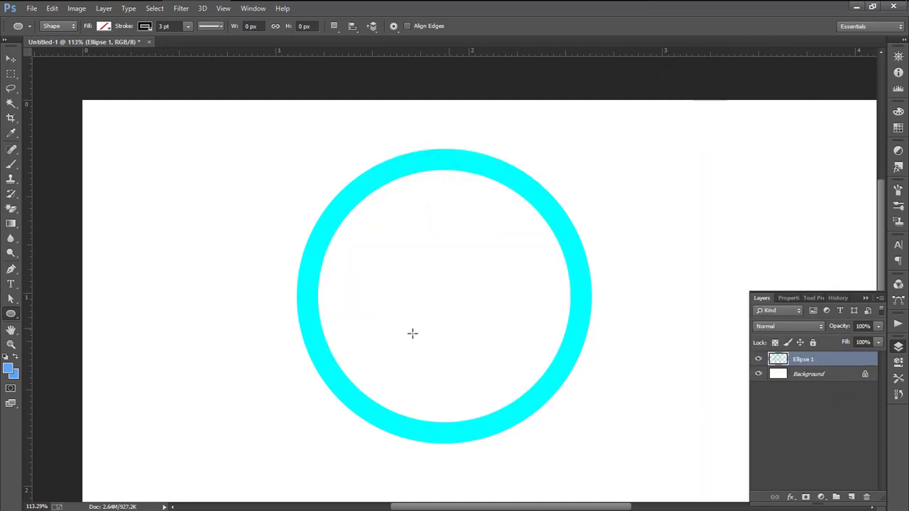
Draw a rectangle shape about 13 px wide and 33 px high spanning the ring's thickness at its topmost point
alt+click(392, 318)
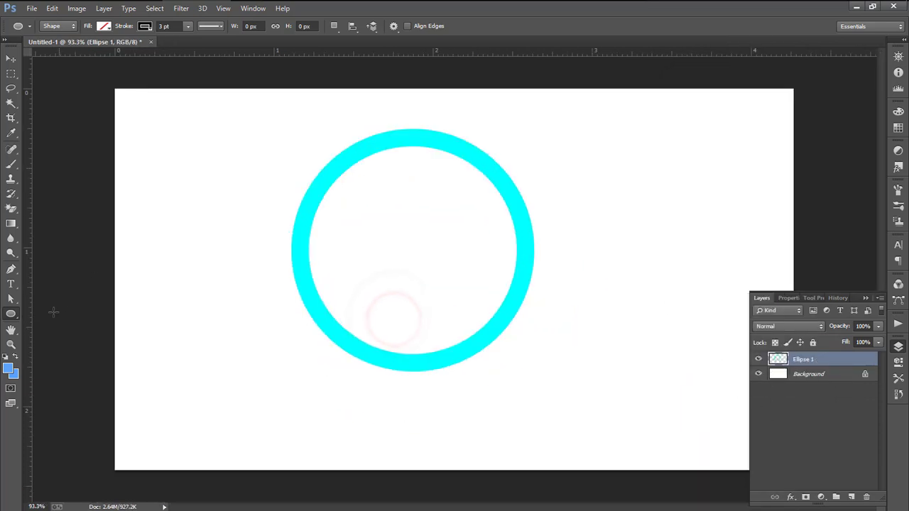
click(11, 316)
click(55, 315)
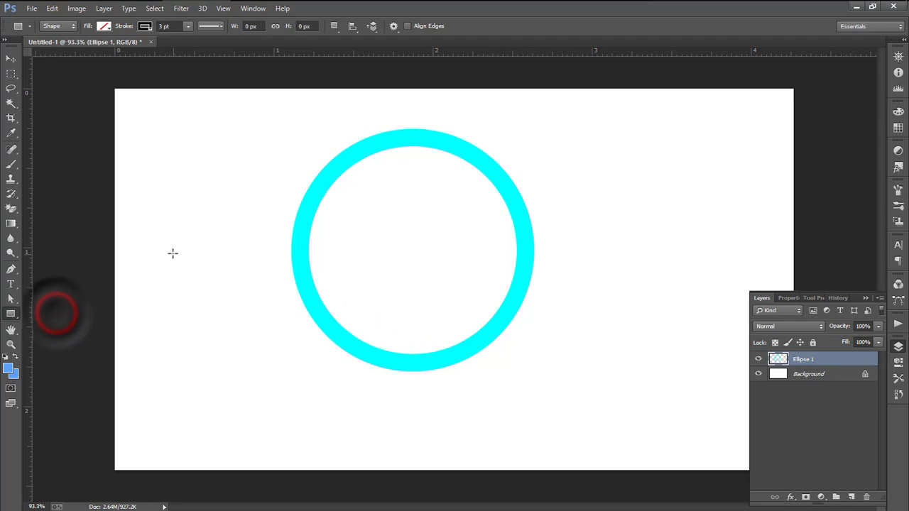
drag(172, 253, 186, 329)
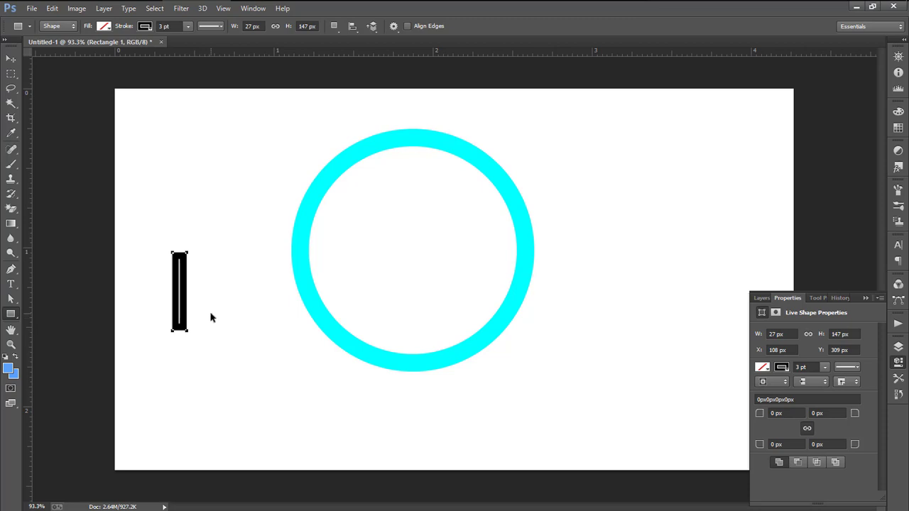
key(ctrl+z)
key(ctrl+space)
drag(365, 164, 444, 189)
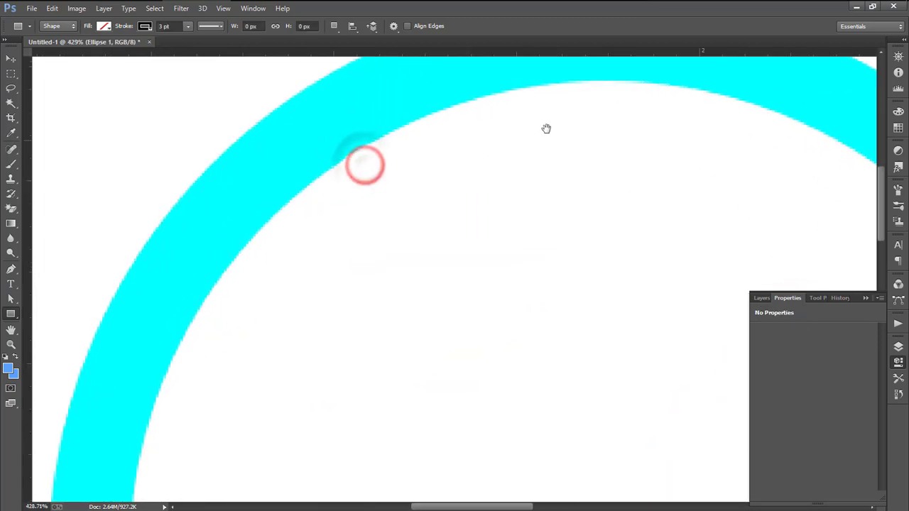
drag(576, 124, 394, 333)
drag(431, 208, 462, 289)
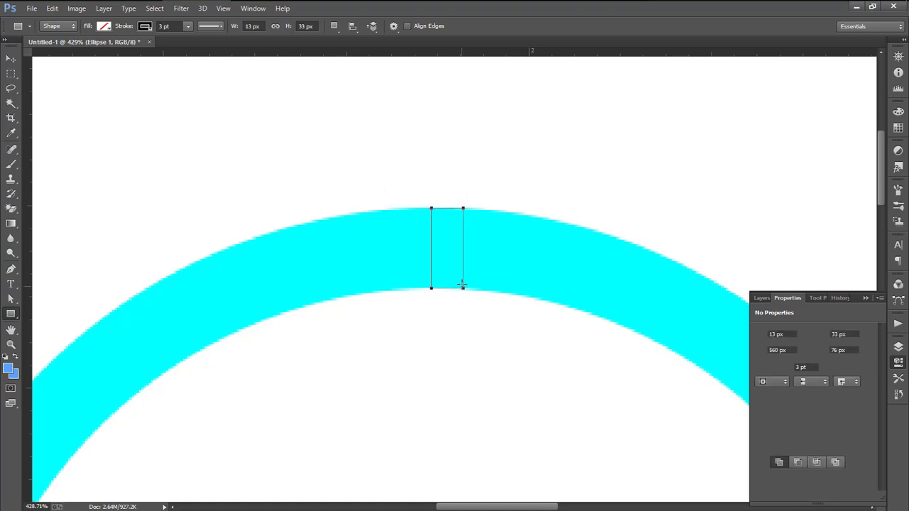
Remove the rectangle's stroke and fill it with green
click(761, 367)
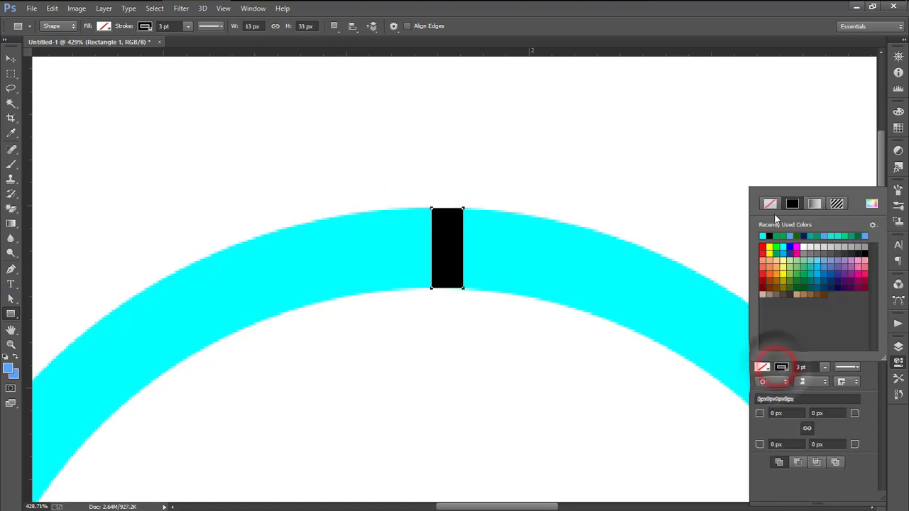
click(770, 204)
click(803, 272)
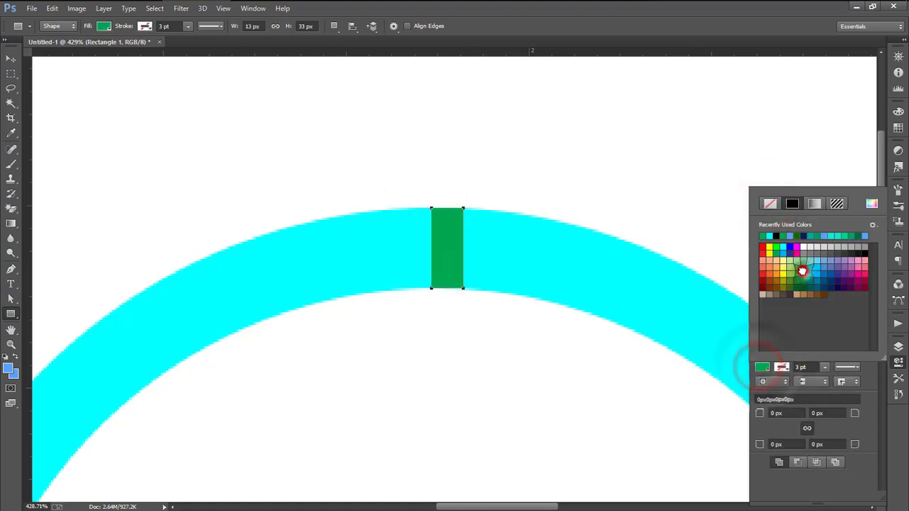
click(485, 32)
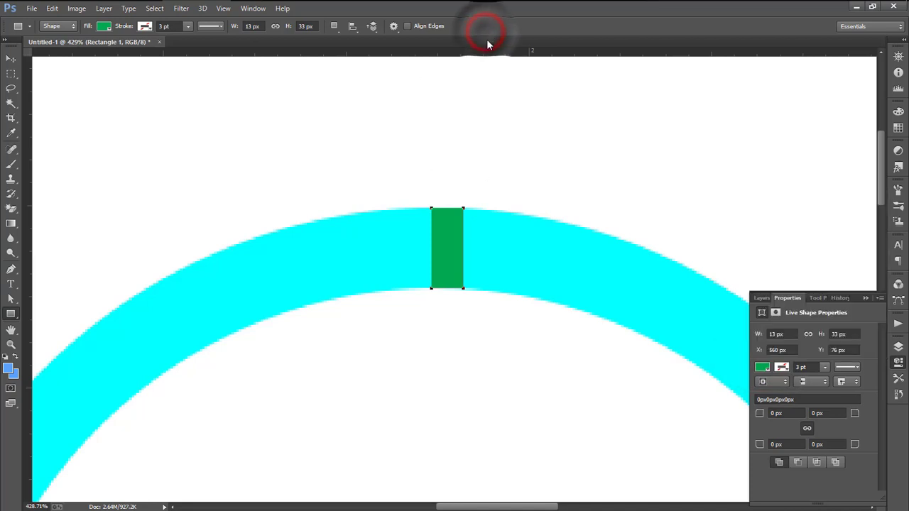
Rotate the green rectangle 90° and stretch it vertically into a bar about 33 px wide and 567 px tall across the ring
key(ctrl+t)
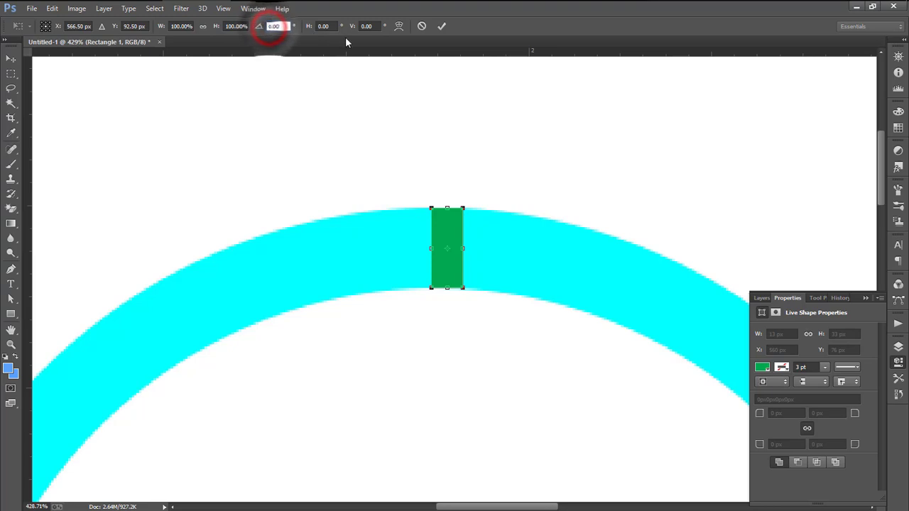
text(90)
key(Return)
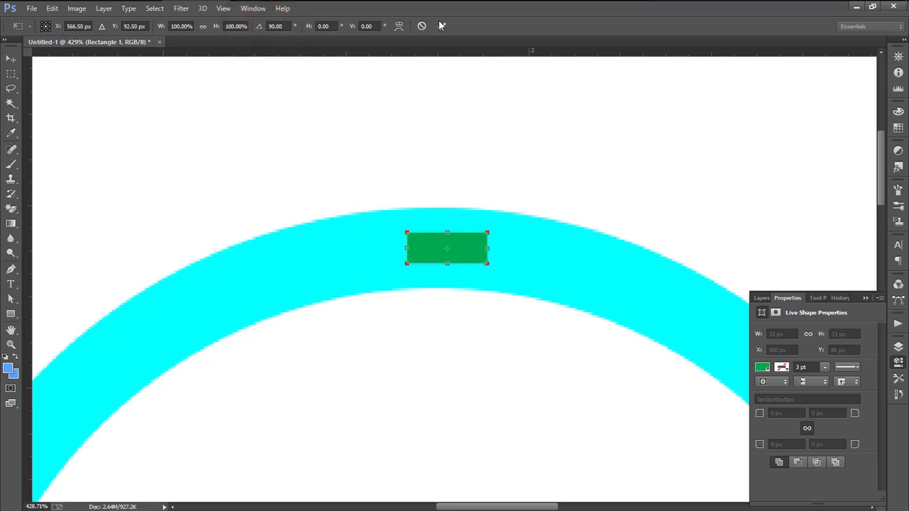
drag(445, 232, 447, 135)
drag(541, 246, 497, 255)
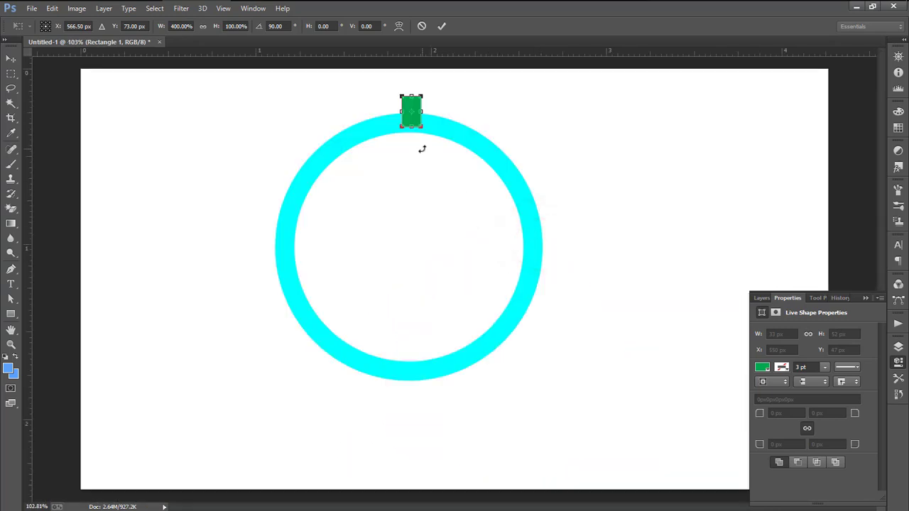
drag(411, 125, 410, 429)
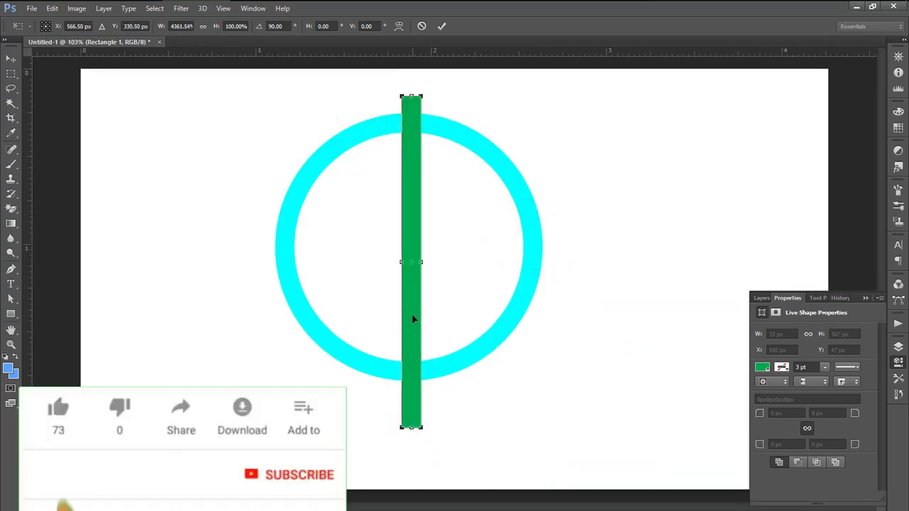
Shorten the green bar and tilt it to about 109°, slanting from near the ring's centre to below its lower-left edge
drag(412, 294, 349, 347)
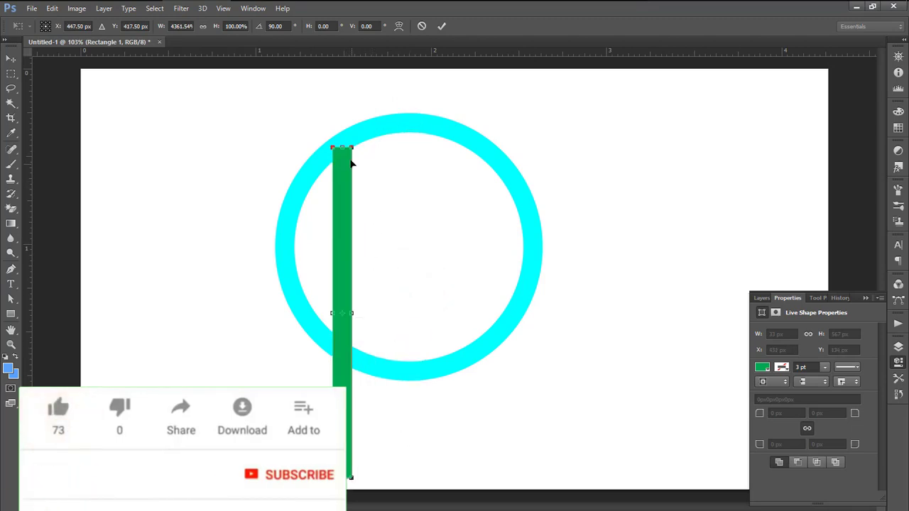
drag(342, 152, 343, 201)
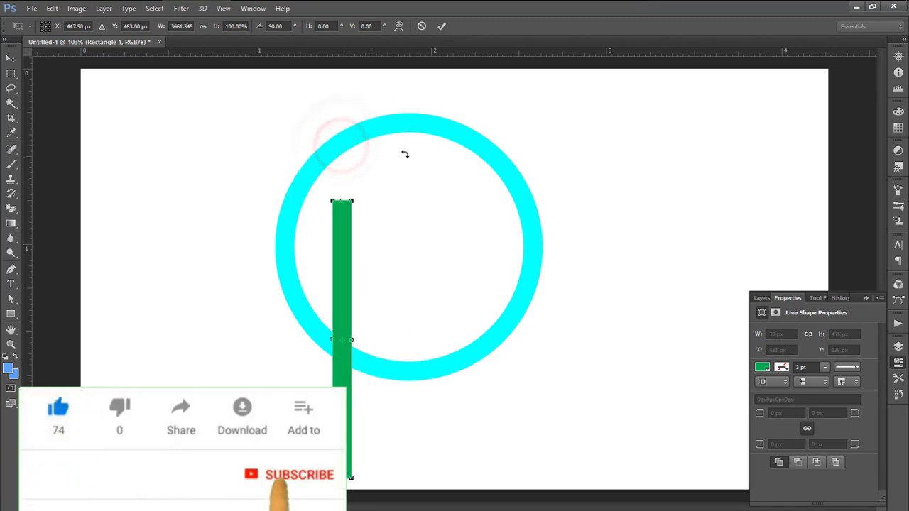
drag(400, 226, 391, 284)
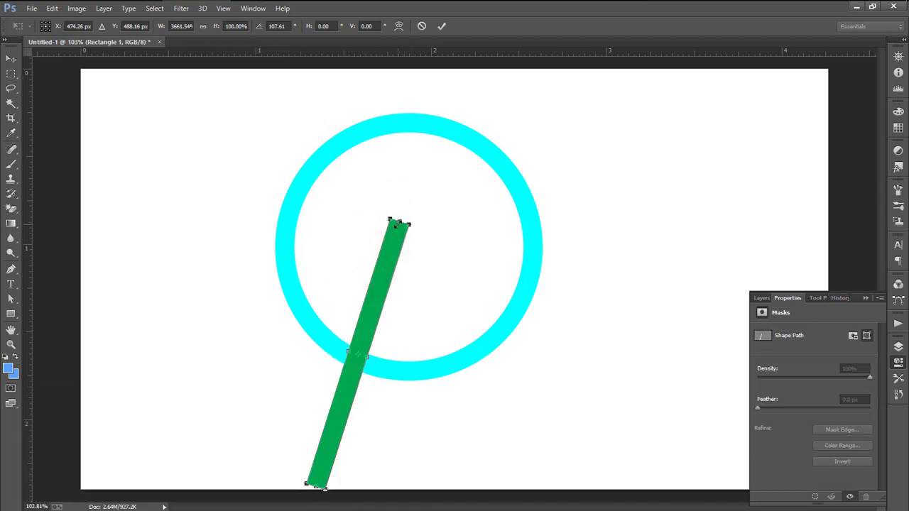
drag(400, 223, 396, 243)
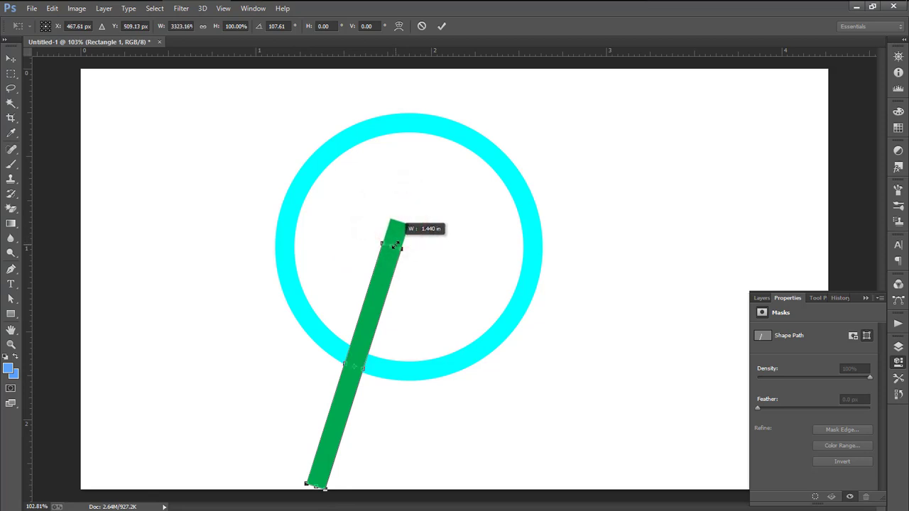
mouse_move(387, 275)
mouse_down()
mouse_move(395, 249)
mouse_move(378, 285)
mouse_up()
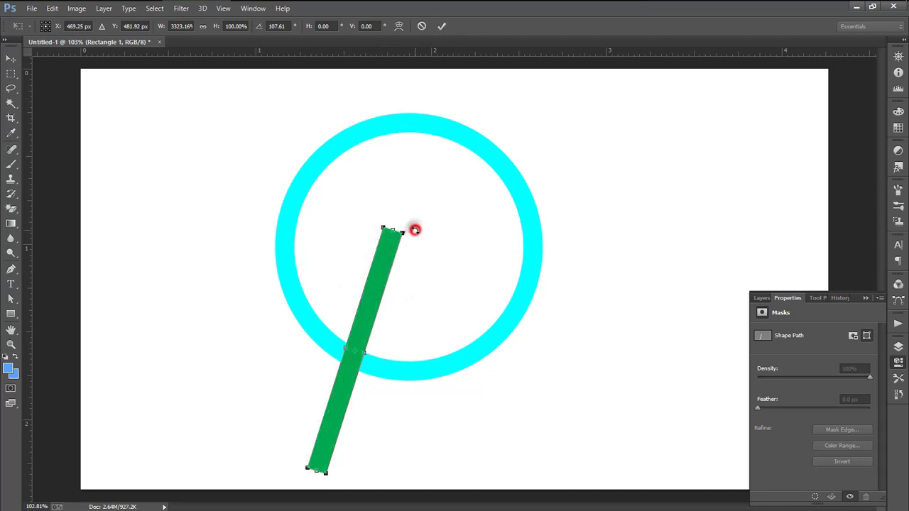
drag(414, 230, 421, 226)
drag(386, 260, 391, 241)
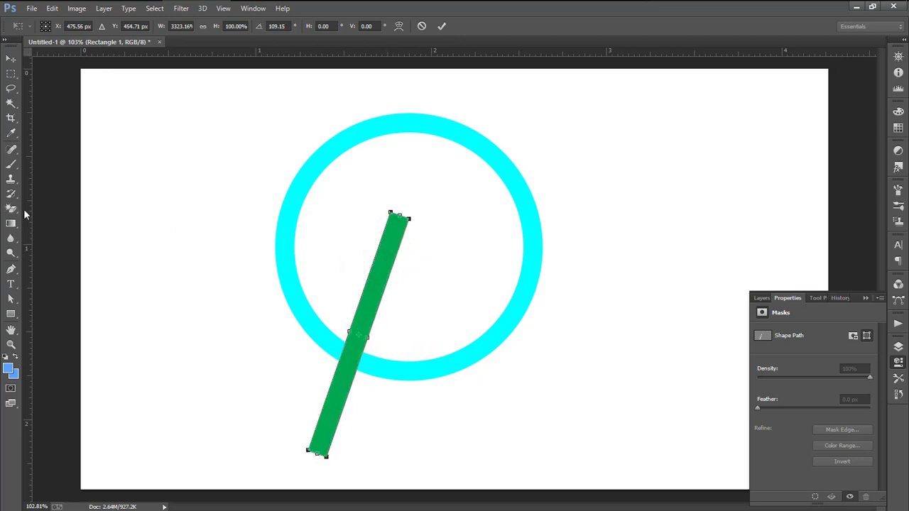
Place a vertical guide through the ring's centre, shift the tilted bar slightly left of it and apply the transform
drag(108, 213, 409, 204)
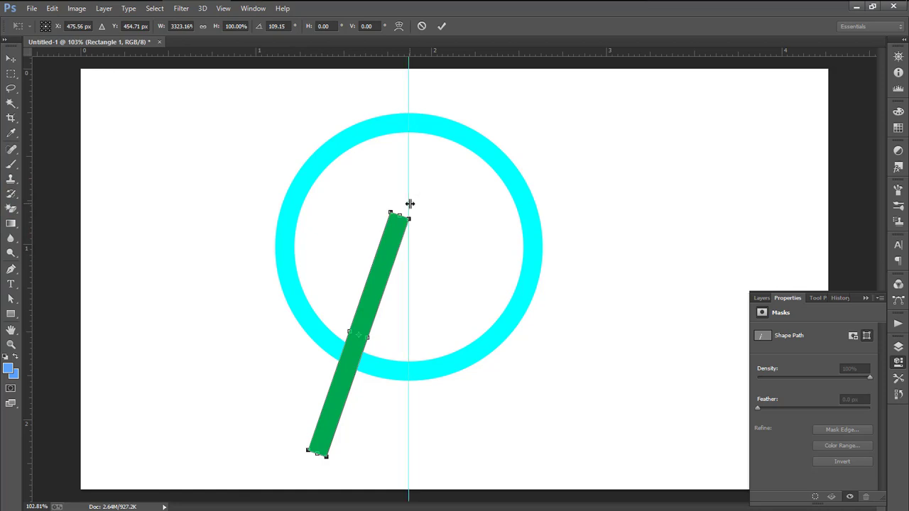
drag(378, 271, 362, 269)
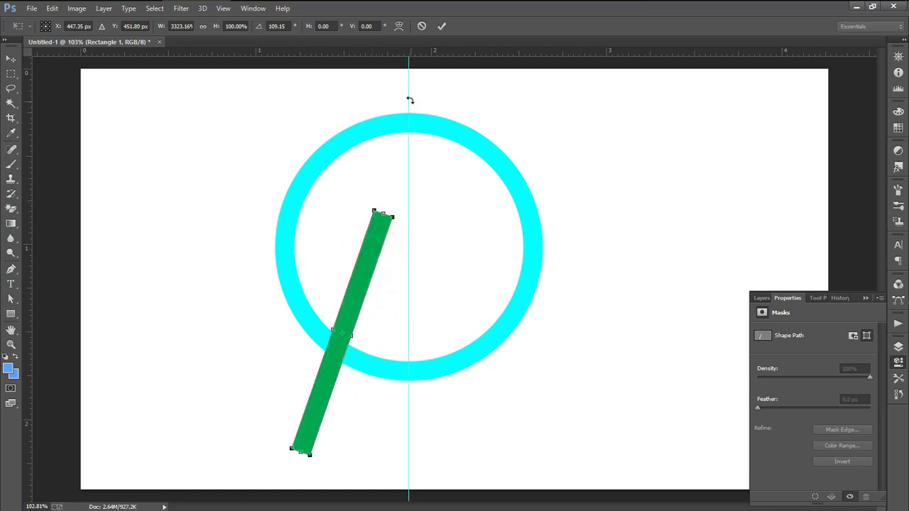
click(444, 26)
click(450, 197)
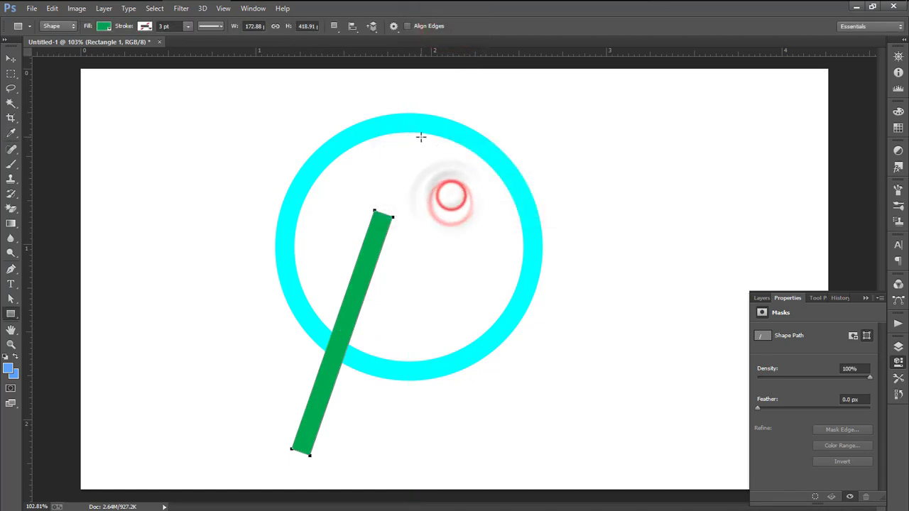
Place a vertical guide near the ring's centre and nudge the bar right until its upper-right corner meets the guide
drag(27, 152, 406, 191)
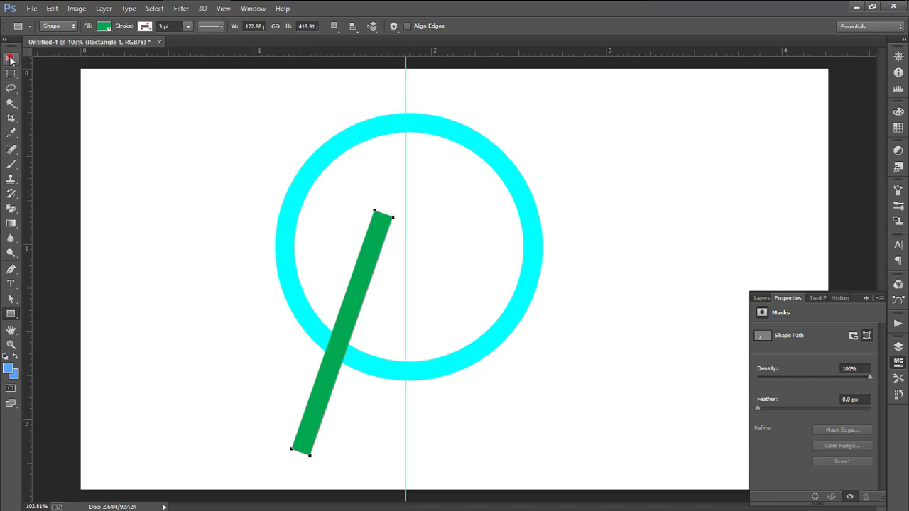
click(11, 58)
click(761, 298)
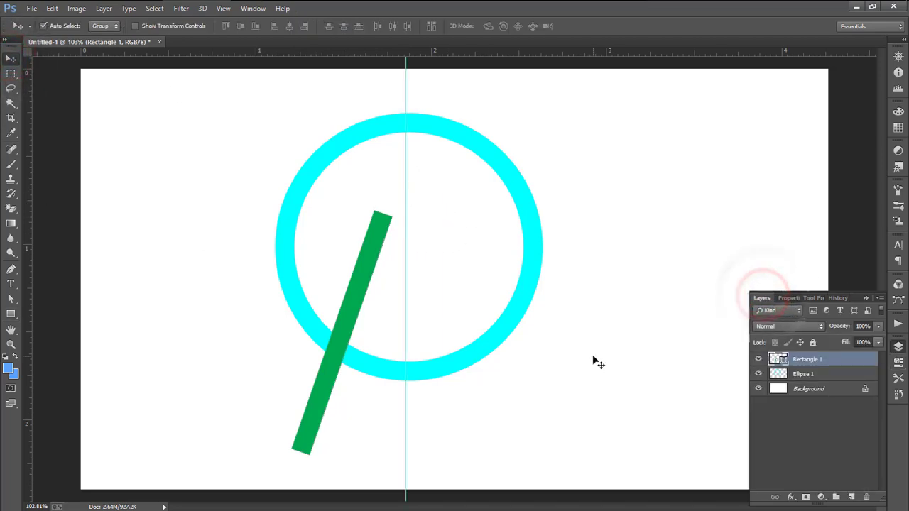
key(Right)
key(Right)
key(Right)
key(Right)
key(Right)
key(Right)
key(Right)
key(Right)
key(Right)
key(Right)
key(Right)
key(Right)
key(Right)
key(Right)
key(Right)
key(Right)
key(Right)
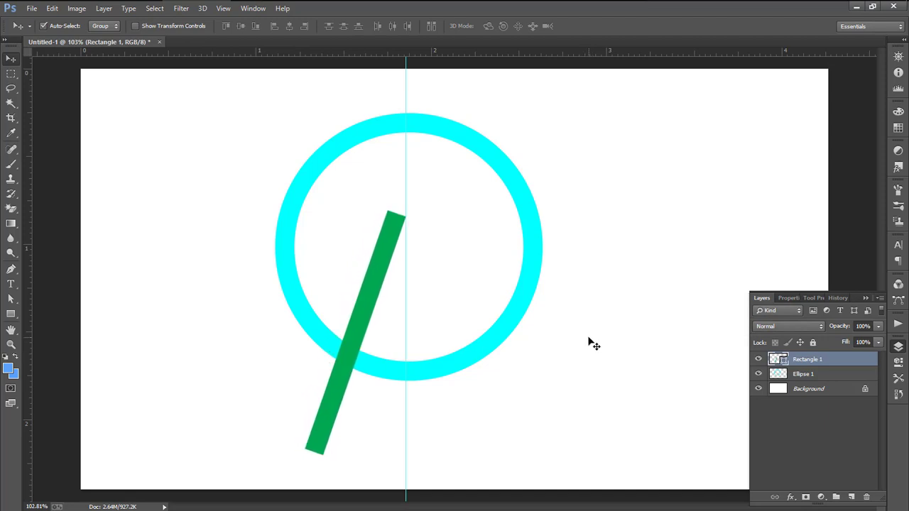
Duplicate the Rectangle 1 layer and flip the copied bar horizontally with Free Transform
right_click(847, 361)
click(739, 96)
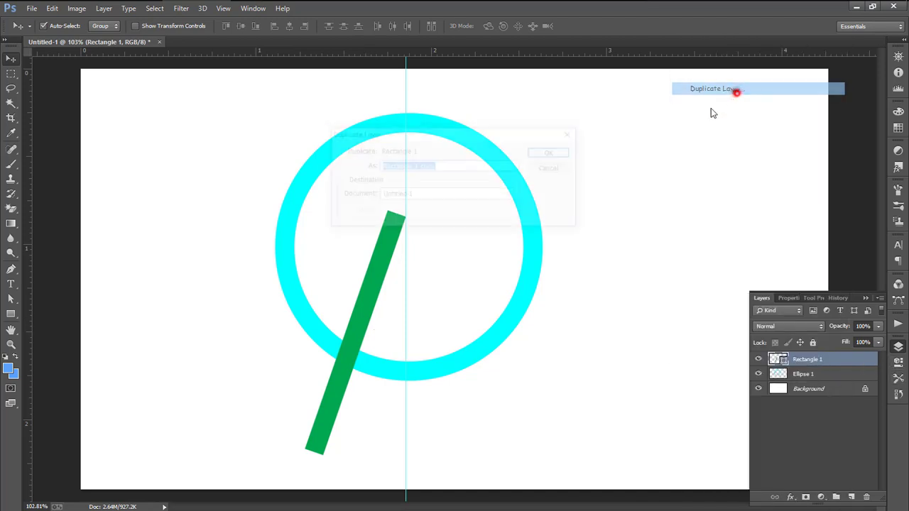
click(552, 150)
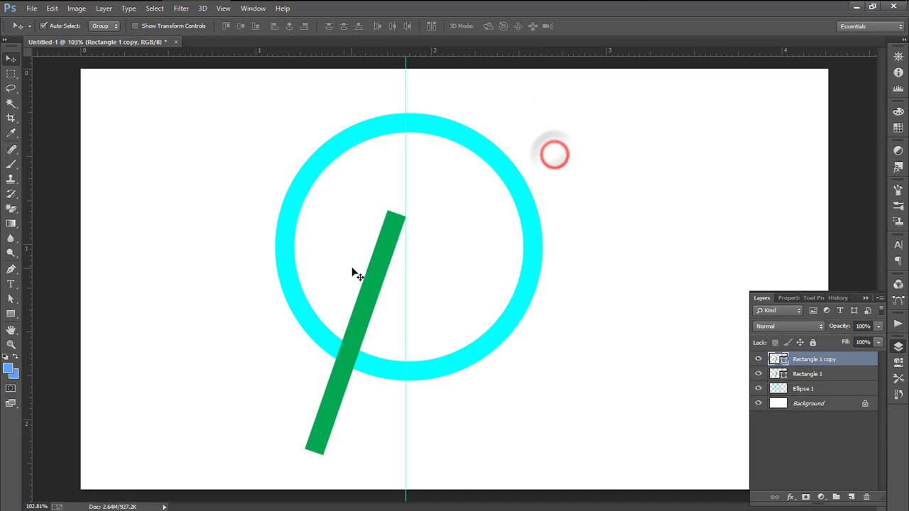
click(51, 9)
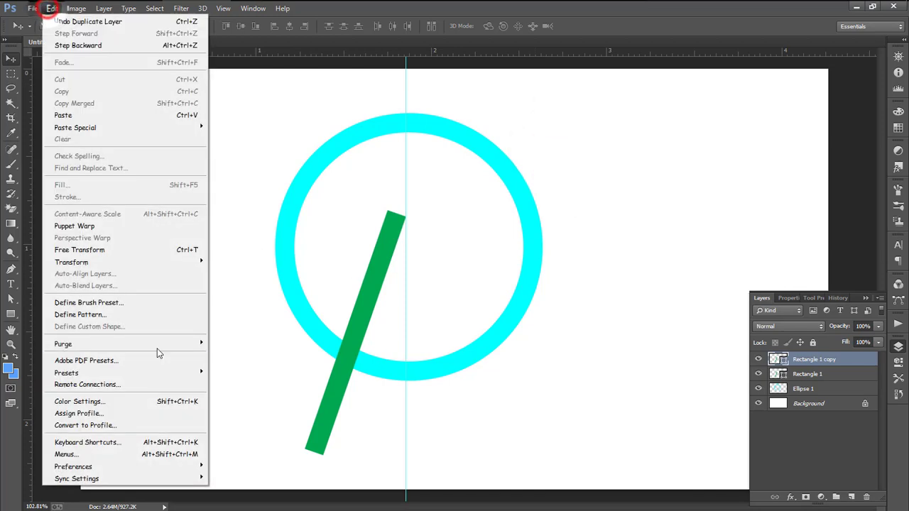
click(151, 247)
right_click(372, 296)
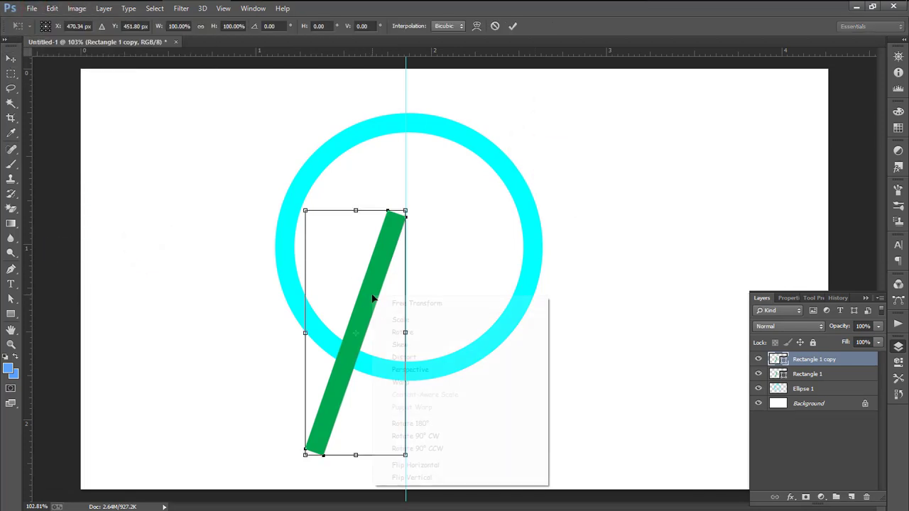
click(443, 466)
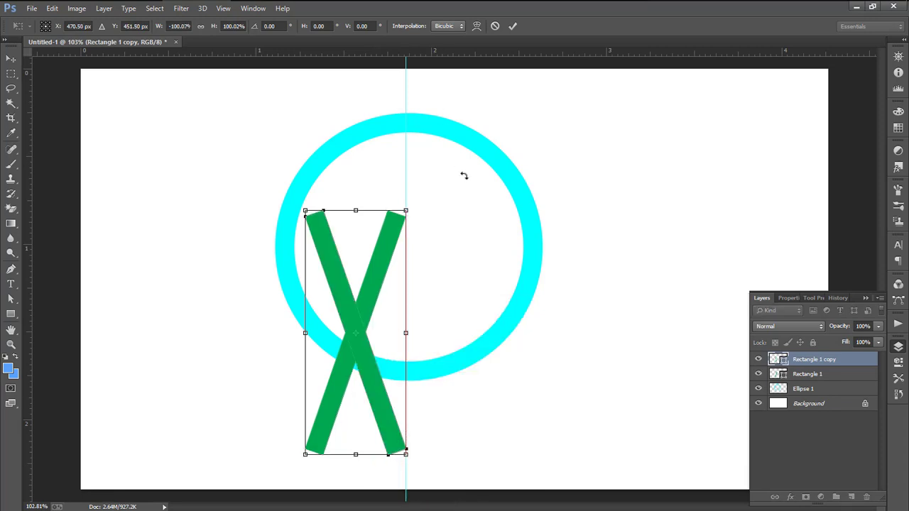
Move the mirrored bar right to about X 600.5 px so its upper end overlaps the original bar's top in an inverted V
key(Right)
key(Right)
key(Right)
key(Right)
key(Right)
key(Right)
key(Right)
key(Right)
key(Right)
key(Right)
key(Right)
key(Right)
key(Right)
key(Right)
key(Right)
key(Right)
key(Right)
key(Right)
key(Right)
key(Right)
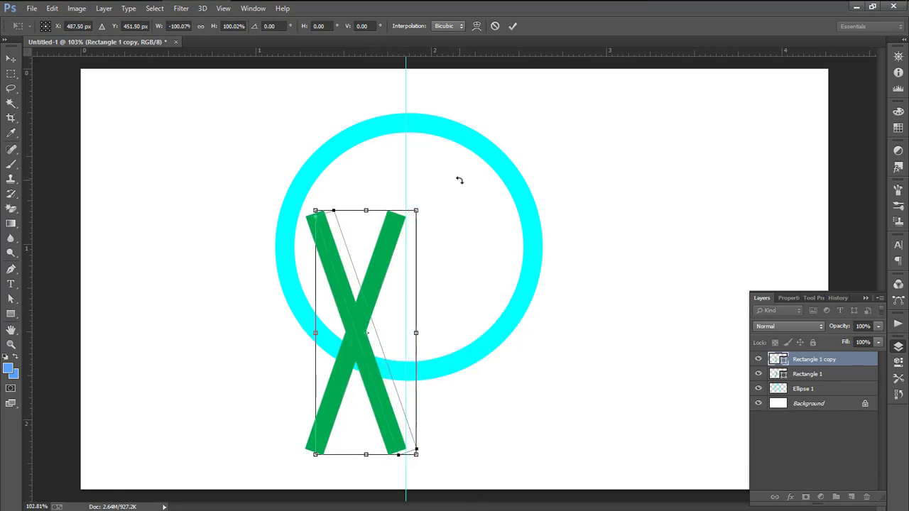
key(Right)
key(Right)
key(Right)
key(Right)
key(Right)
key(Right)
key(Right)
key(Right)
key(Right)
key(Right)
key(Right)
key(Right)
key(Right)
key(Right)
key(Right)
key(Right)
key(Right)
key(Right)
key(Right)
key(Right)
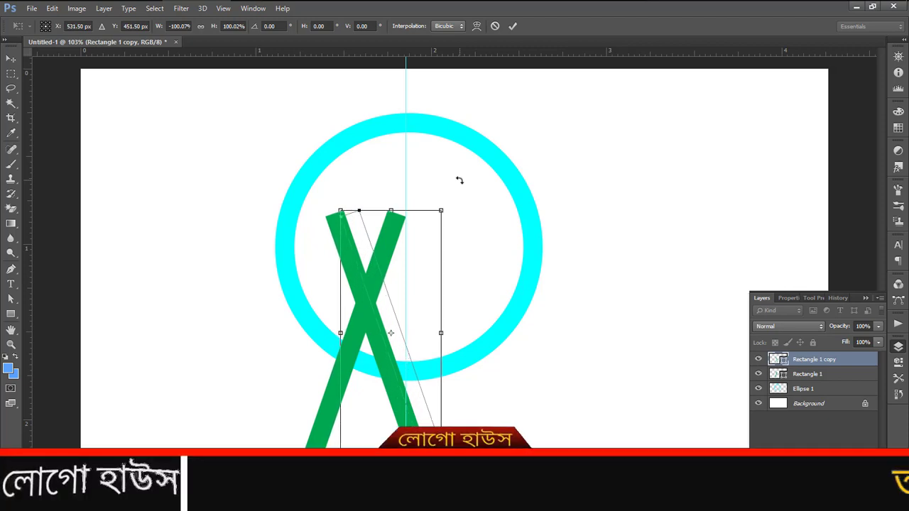
key(Right)
key(Right)
key(Right)
key(Right)
key(Right)
key(Right)
key(Right)
key(Right)
key(Right)
key(Right)
key(Right)
key(Right)
key(Right)
key(Right)
key(Right)
key(Right)
key(Right)
key(Right)
key(Right)
key(Right)
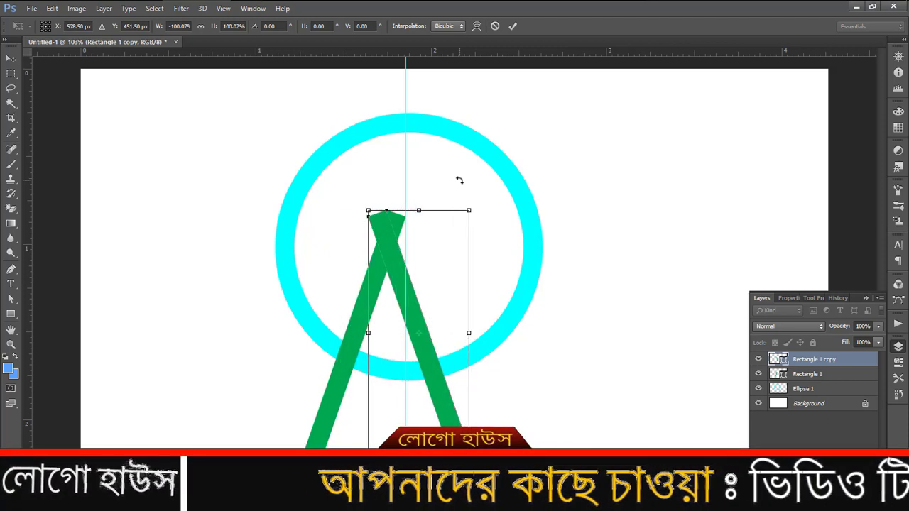
key(Right)
key(Right)
key(Right)
key(Right)
key(Right)
key(Right)
key(Right)
key(Right)
key(Right)
key(Right)
key(Right)
key(Right)
key(Right)
key(Right)
key(Right)
key(Right)
key(Right)
key(Right)
key(Right)
key(Right)
key(Right)
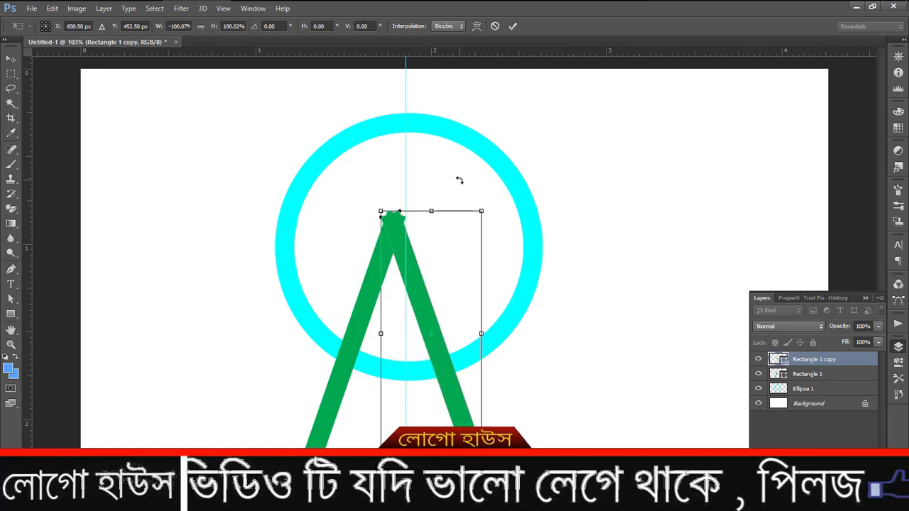
Shift the mirrored bar slightly down to about X 599.5 px, Y 459.5 px and apply the transform
key(Down)
key(Down)
key(Down)
key(Down)
key(Down)
key(Down)
key(Down)
key(Down)
key(Down)
key(Down)
key(Down)
key(Down)
key(Down)
key(Left)
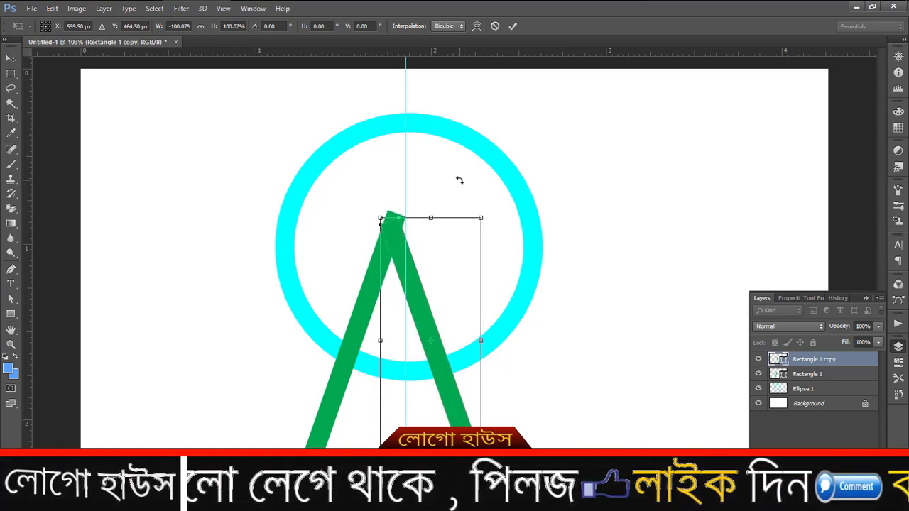
key(Up)
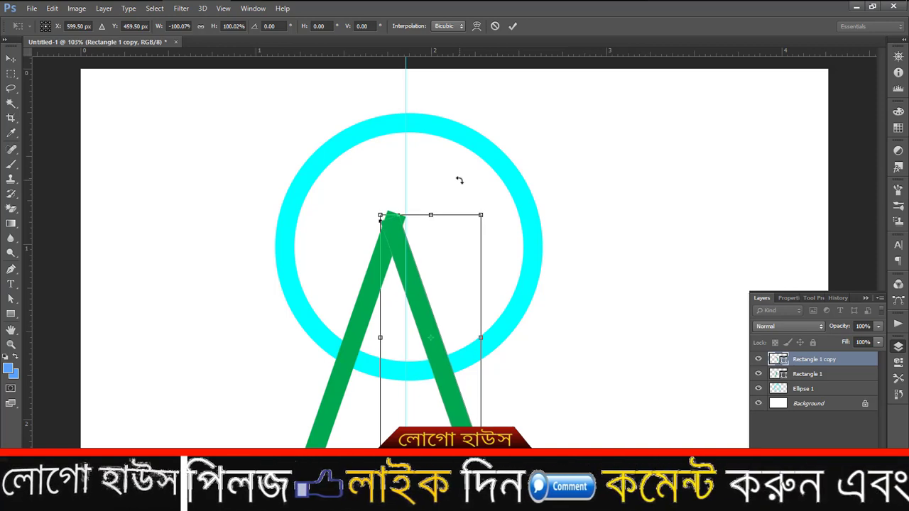
ctrl+click(437, 243)
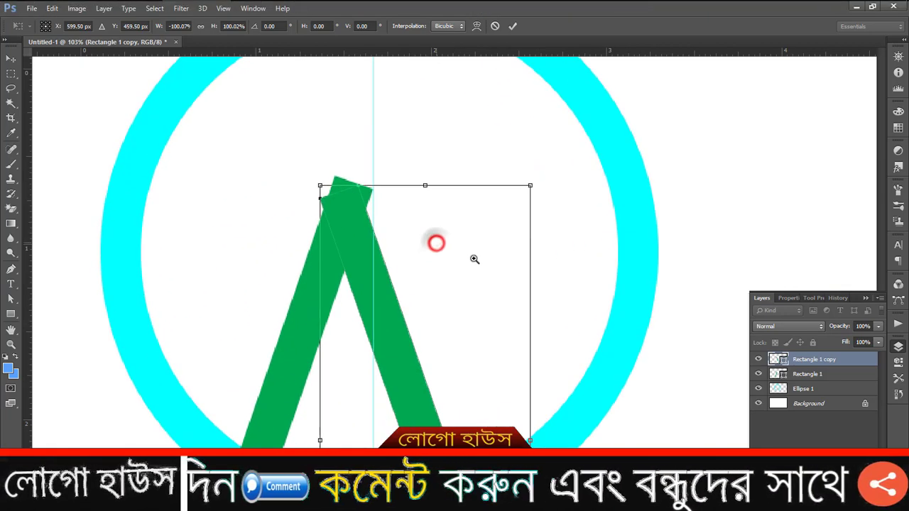
click(513, 27)
alt+click(462, 215)
alt+click(446, 212)
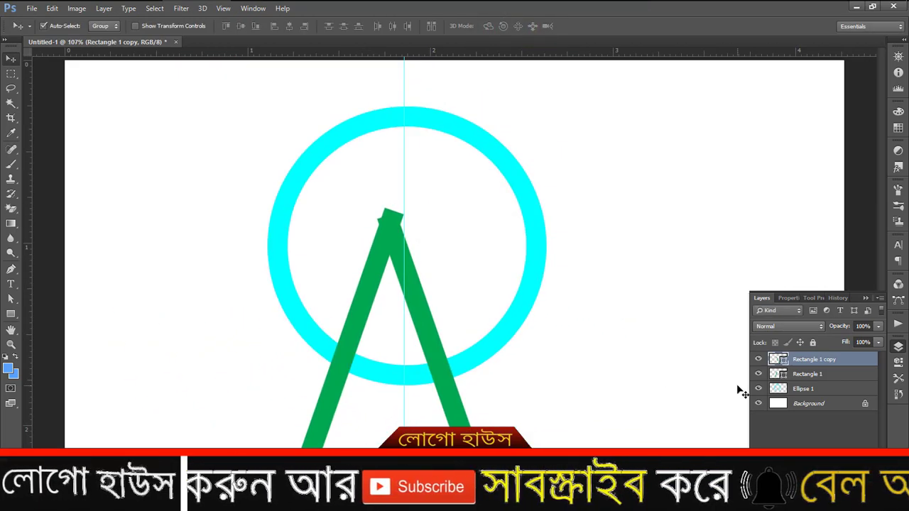
Change the mirrored bar's fill to dark green 1a5e3b
double_click(784, 360)
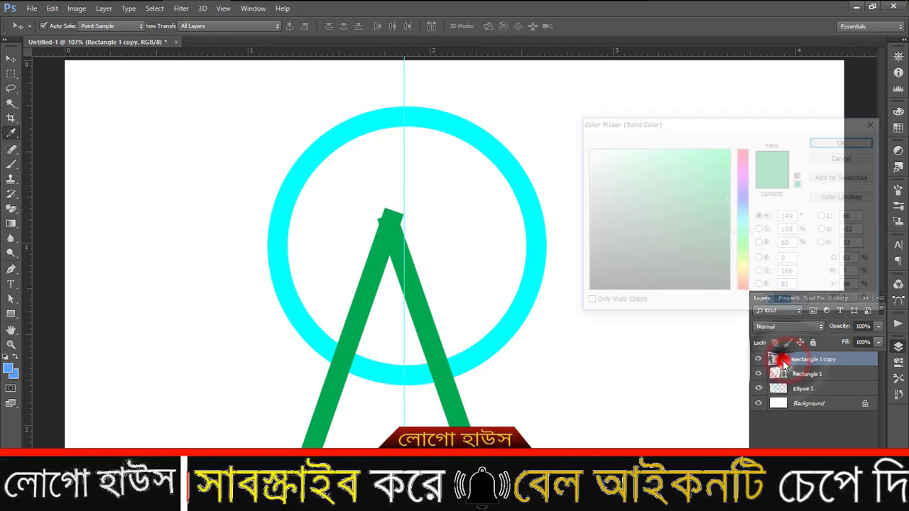
click(690, 240)
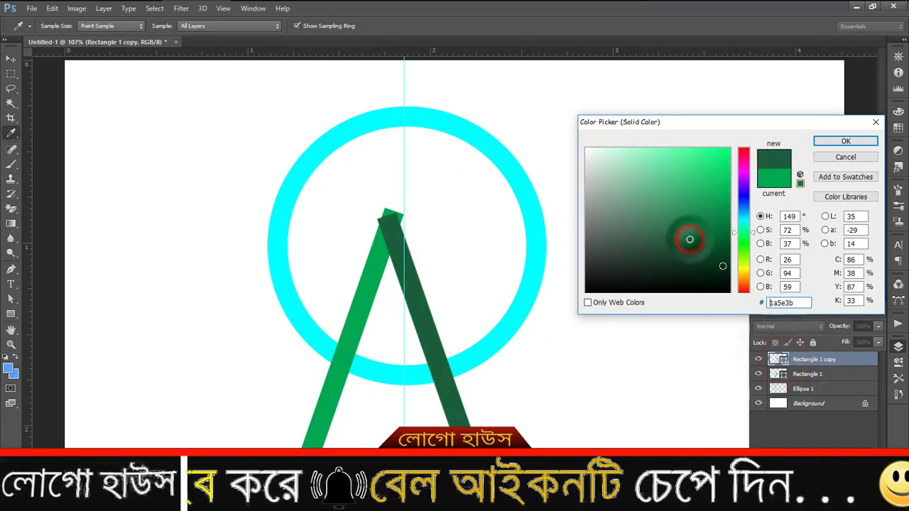
click(829, 143)
Nudge the dark green bar slightly lower against the light green bar's upper end
mouse_move(384, 244)
mouse_down()
mouse_move(407, 271)
mouse_move(382, 244)
mouse_up()
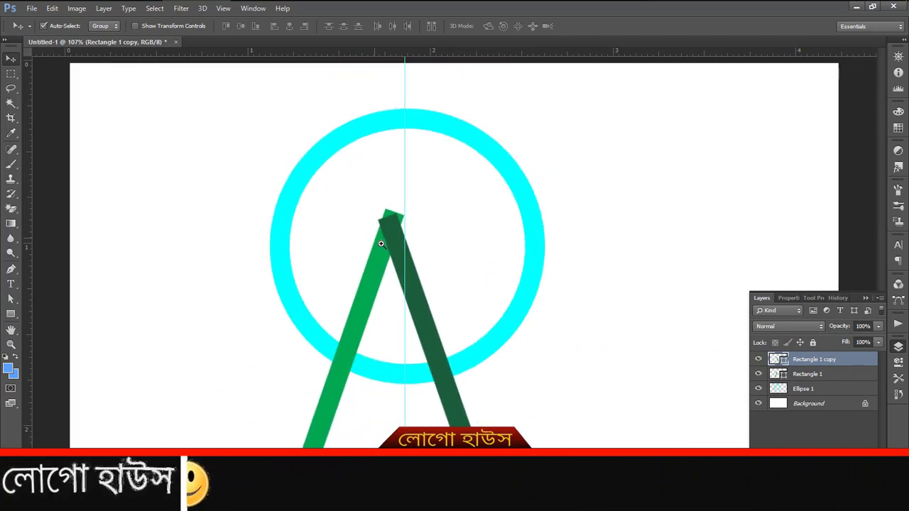
key(Down)
key(Down)
key(Down)
key(Down)
key(Down)
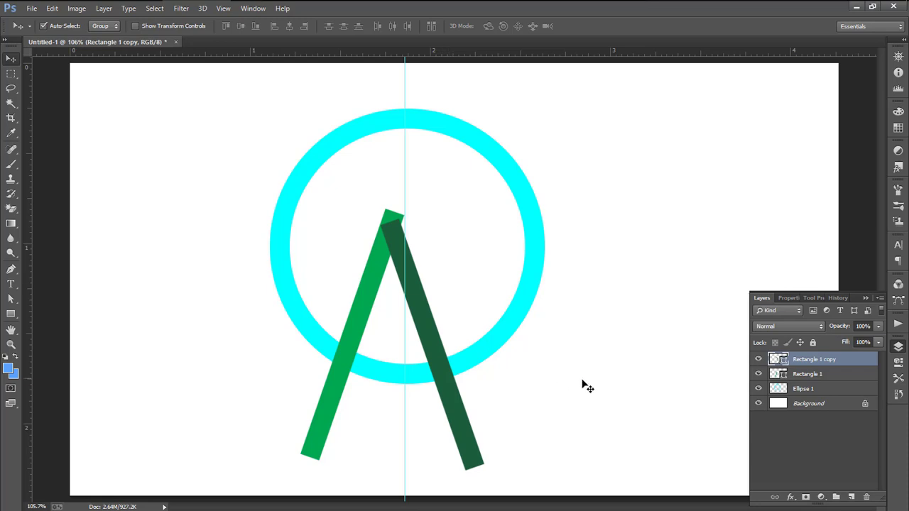
Rasterize the Rectangle 1 and Rectangle 1 copy layers together, leaving no layer selected
shift+click(824, 374)
right_click(823, 374)
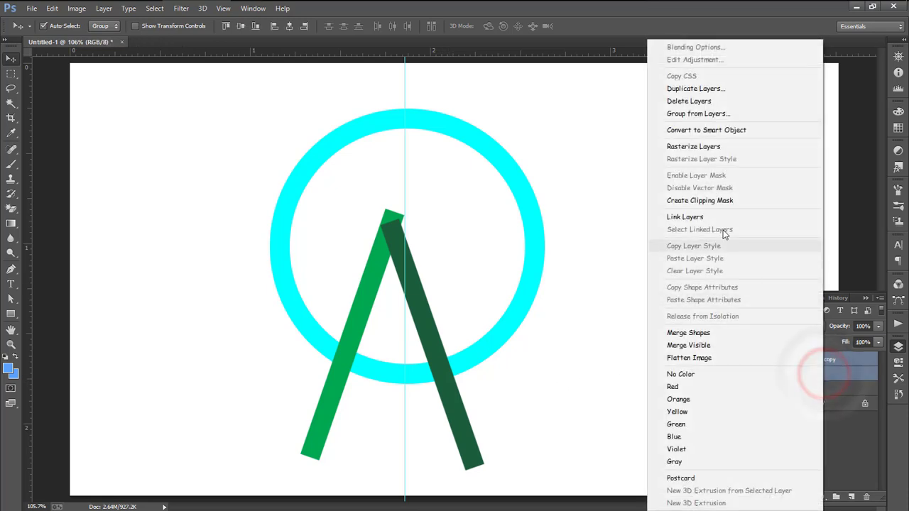
click(710, 147)
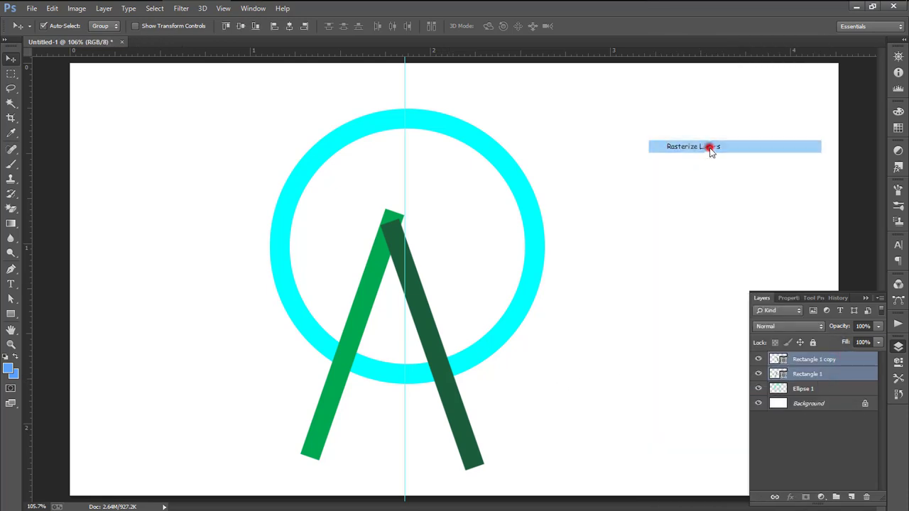
click(799, 423)
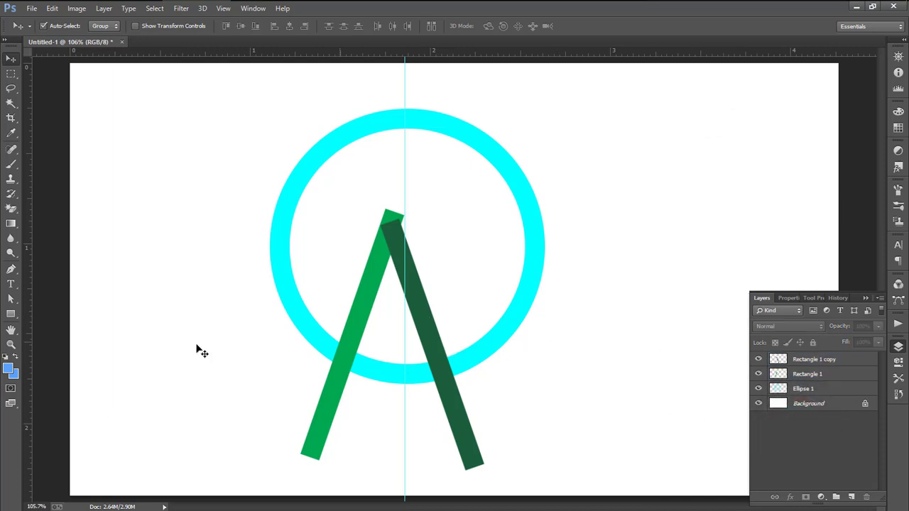
Outline the ring segment just right of the light green bar with the Pen tool and convert the path to a selection with 0 px feather
click(9, 284)
click(10, 269)
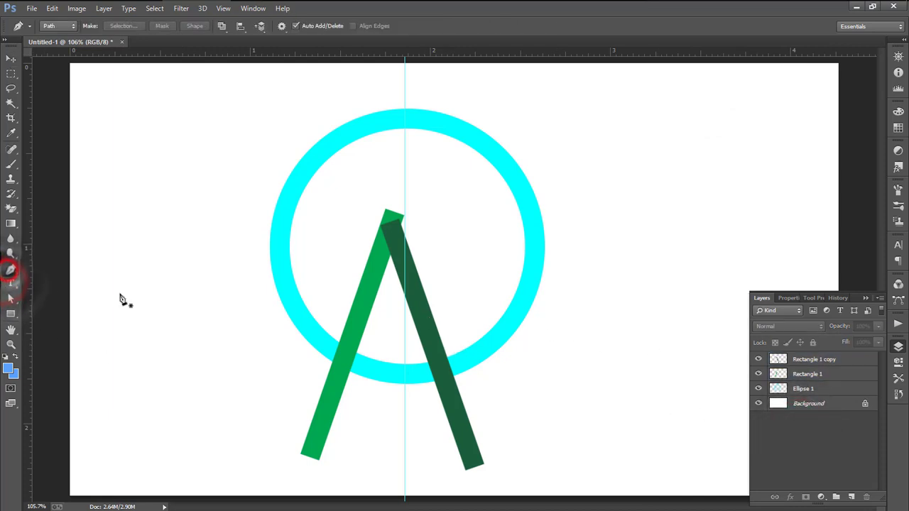
ctrl+click(372, 348)
drag(387, 359, 390, 385)
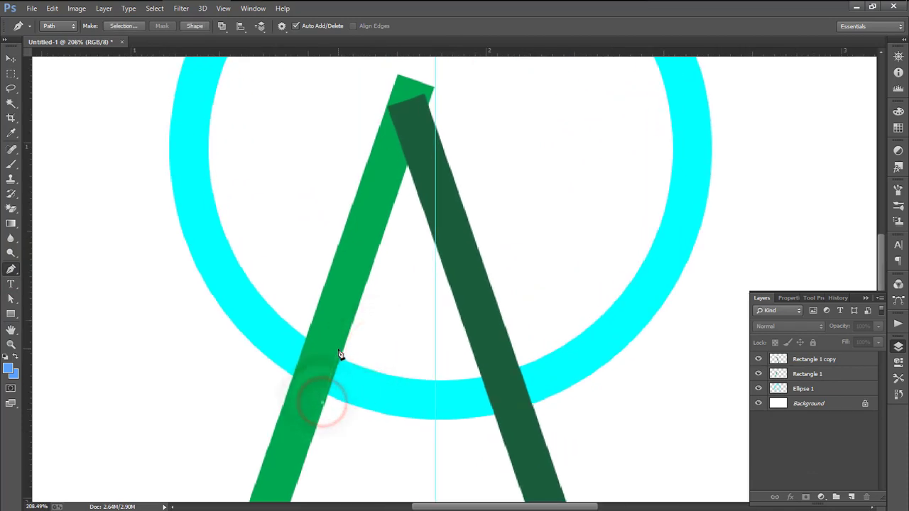
drag(349, 348, 370, 355)
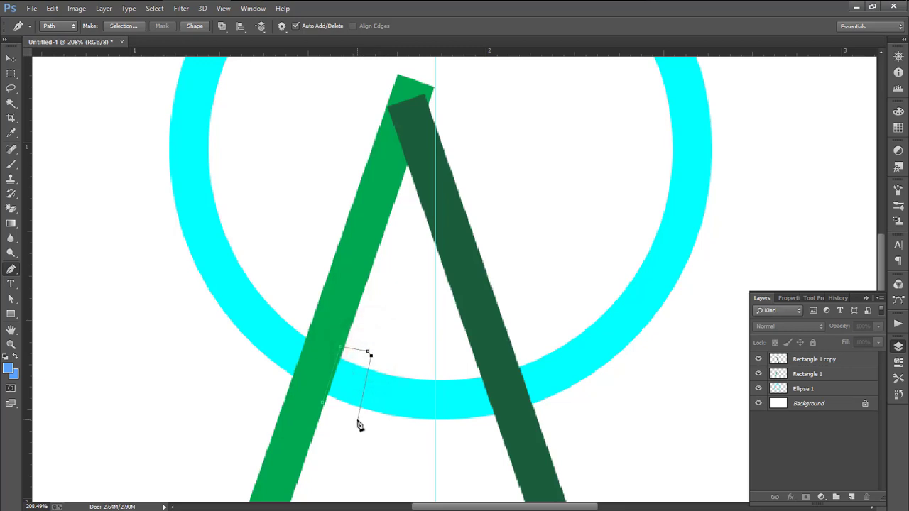
click(323, 403)
click(128, 25)
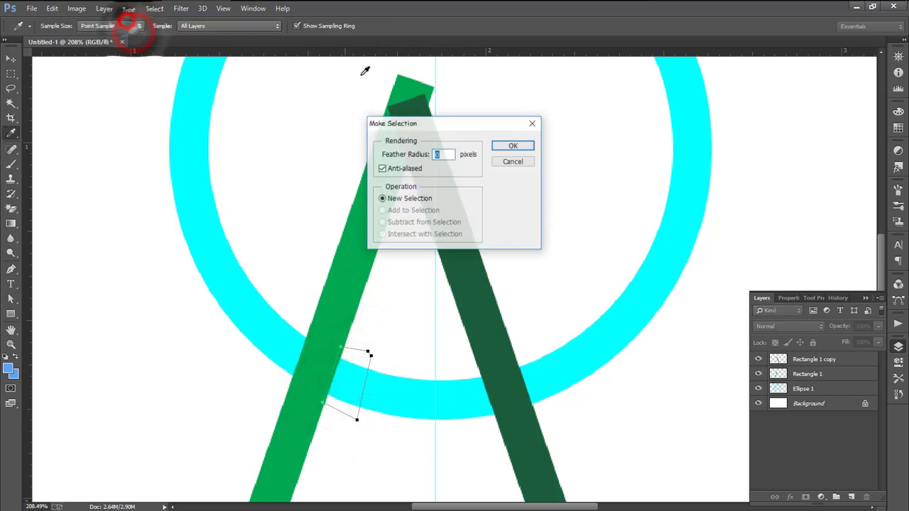
click(505, 145)
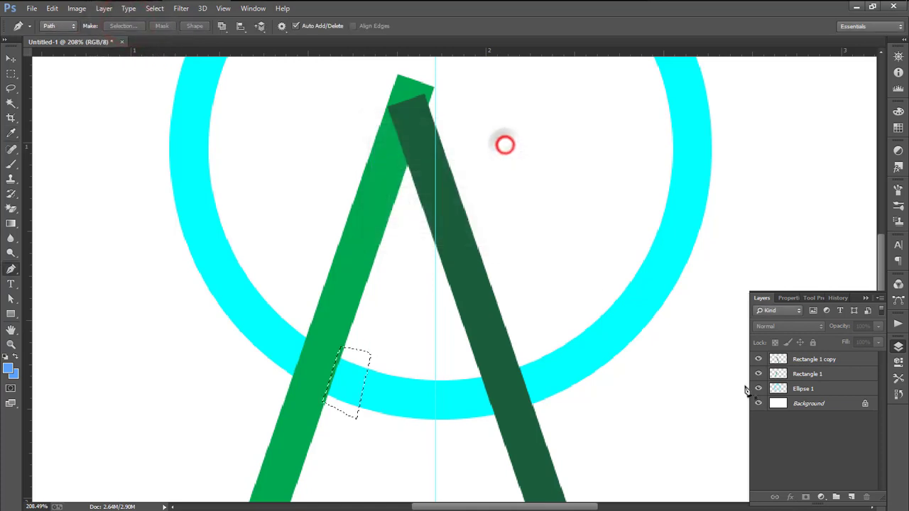
Cut the selected ring segment out of the Ellipse 1 layer
click(817, 389)
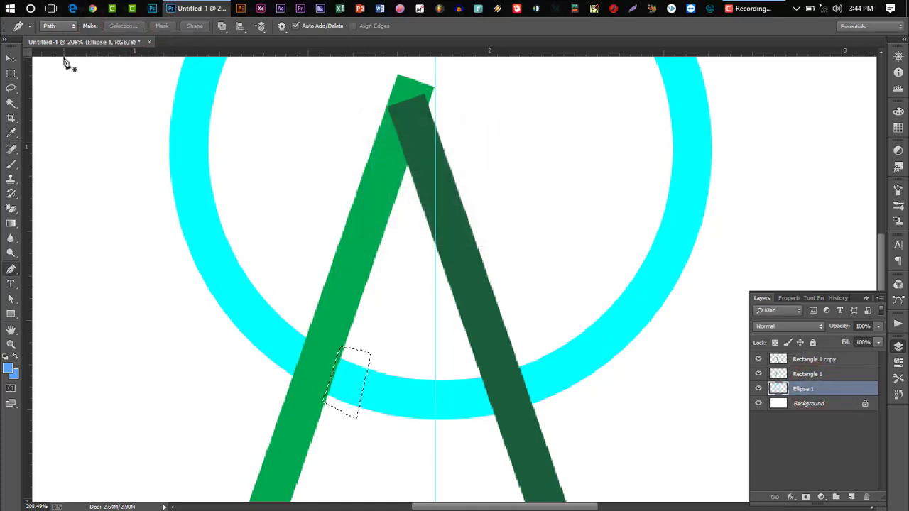
click(53, 8)
click(78, 83)
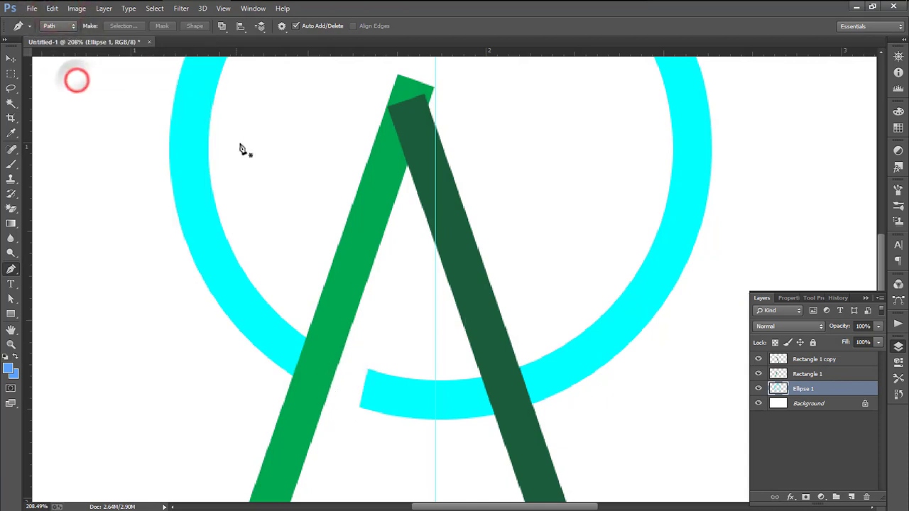
Outline the dark green bar just above the ring's lower arc with the Pen tool and convert the path to a selection
click(461, 348)
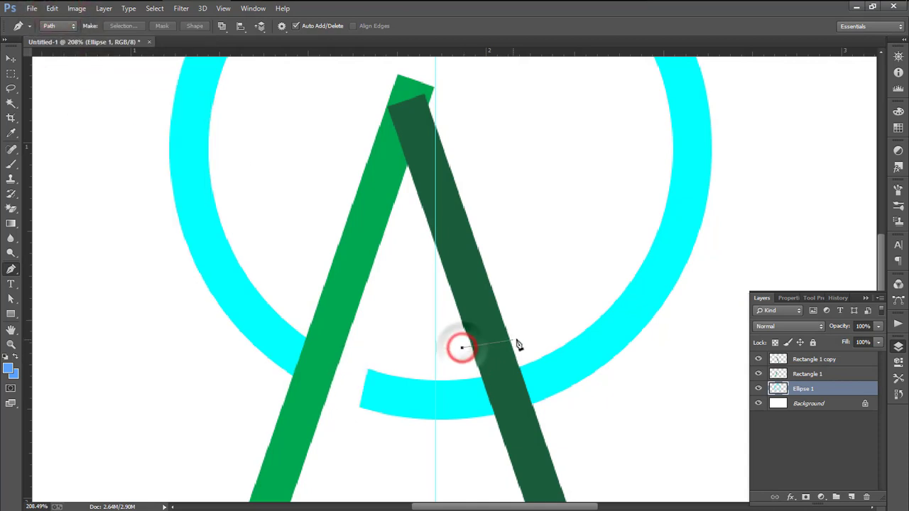
click(526, 333)
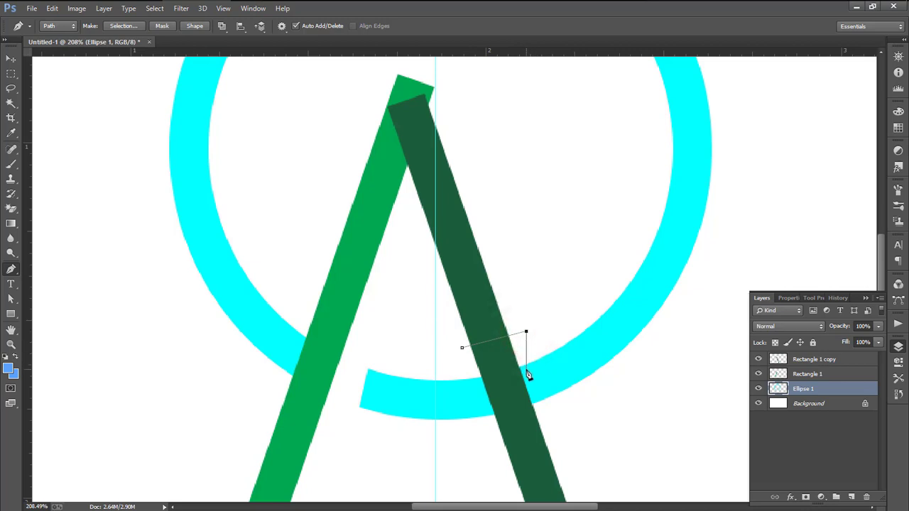
click(462, 384)
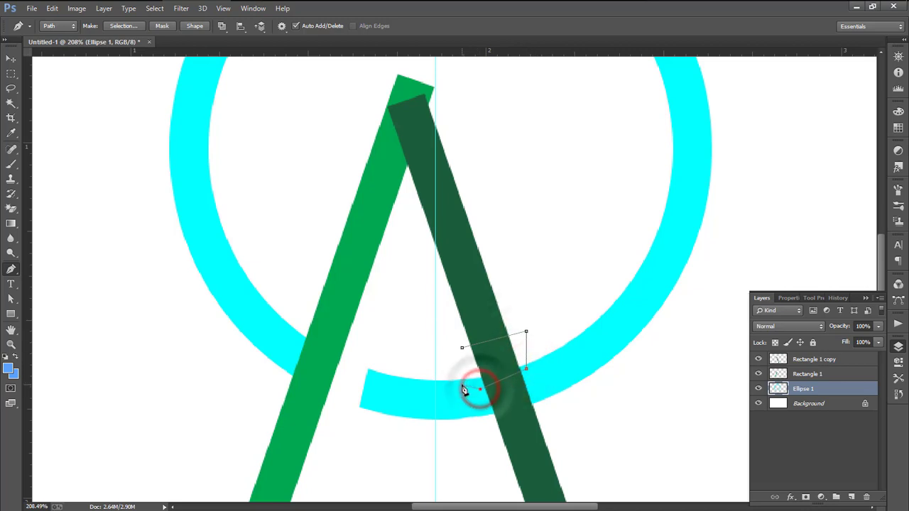
click(462, 348)
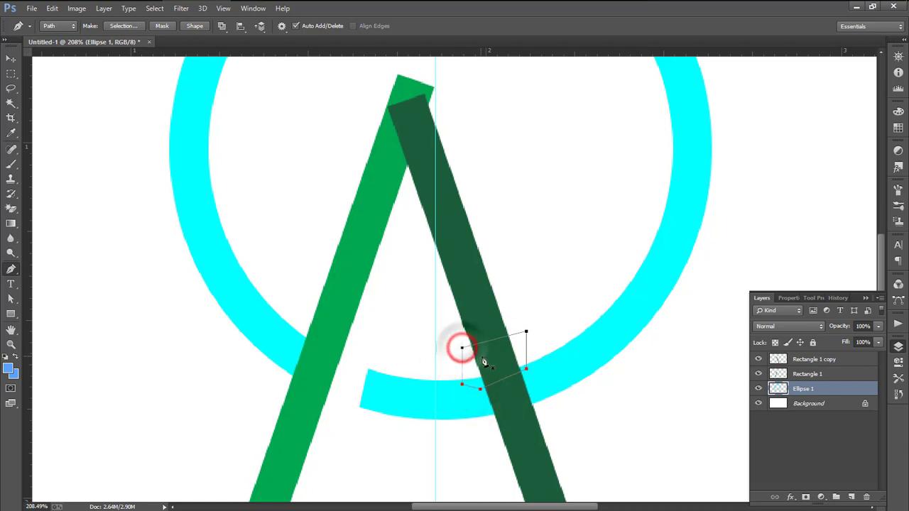
click(118, 26)
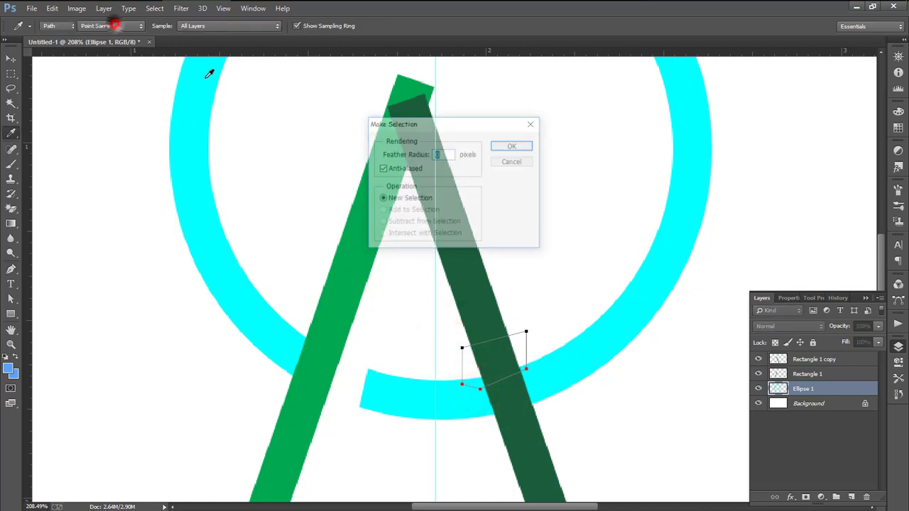
click(510, 145)
Cut the selected section out of the dark green bar on the Rectangle 1 copy layer
click(806, 359)
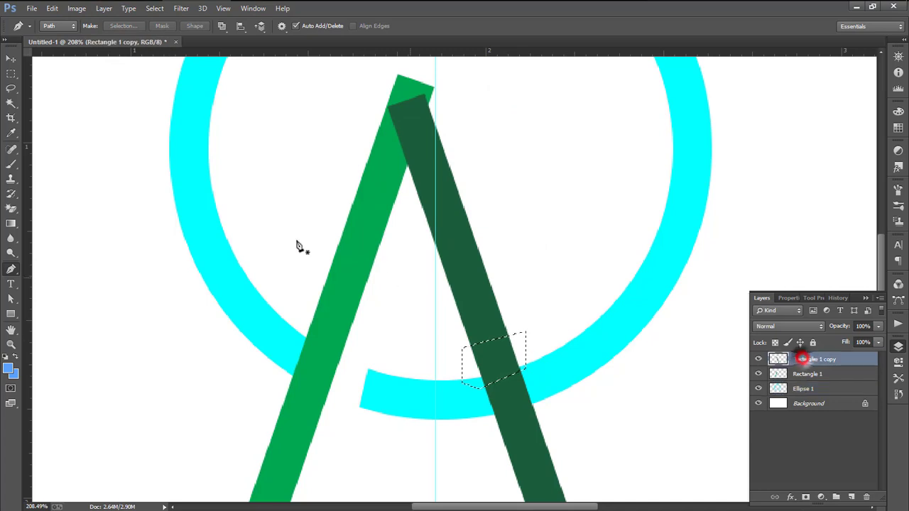
click(52, 8)
click(83, 79)
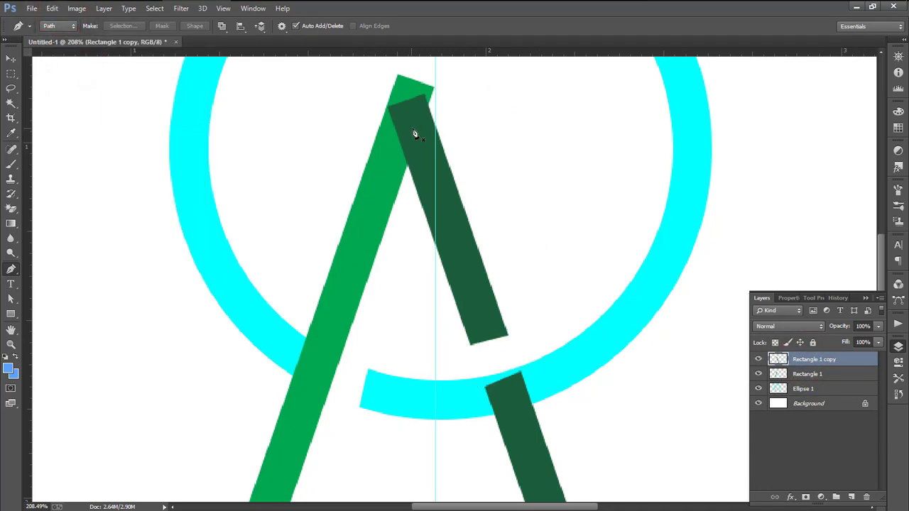
Select the upper end of the light green bar on Rectangle 1 with a rectangular marquee and copy it to a new layer
drag(407, 97, 412, 203)
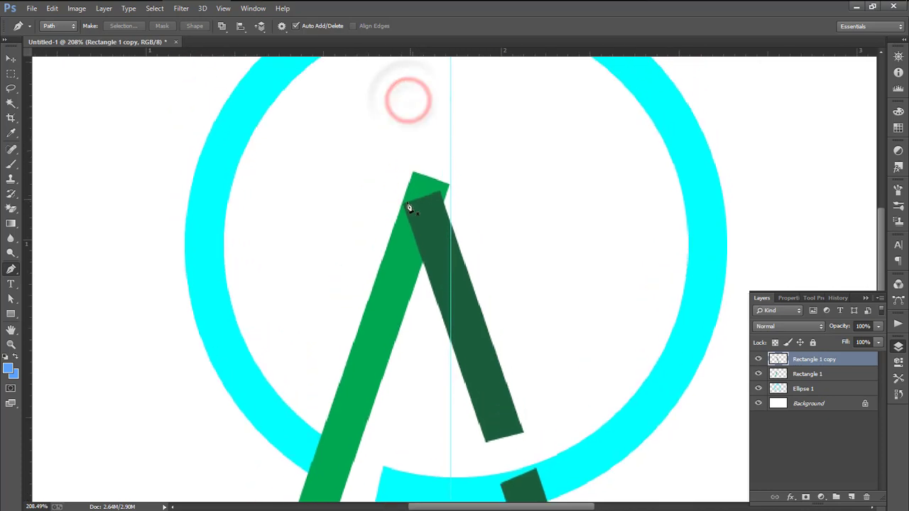
click(10, 59)
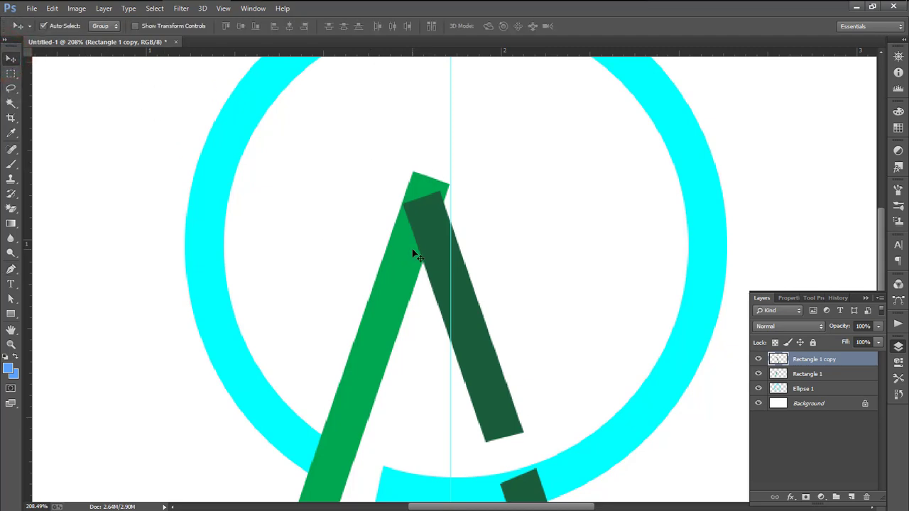
alt+click(475, 298)
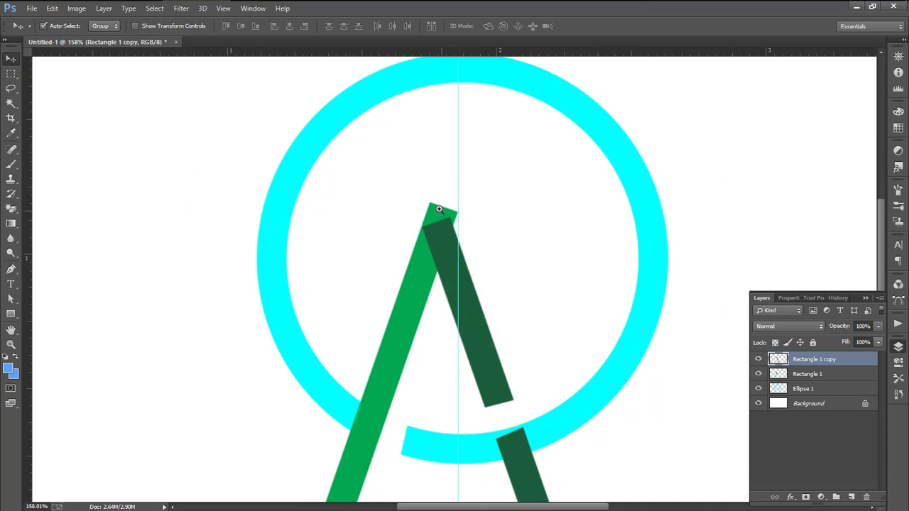
click(807, 374)
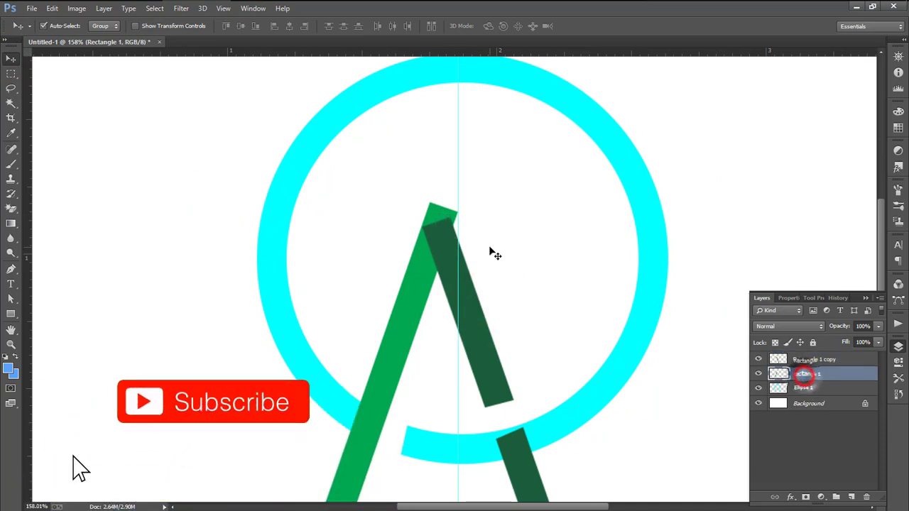
click(10, 74)
drag(401, 179, 472, 251)
right_click(441, 240)
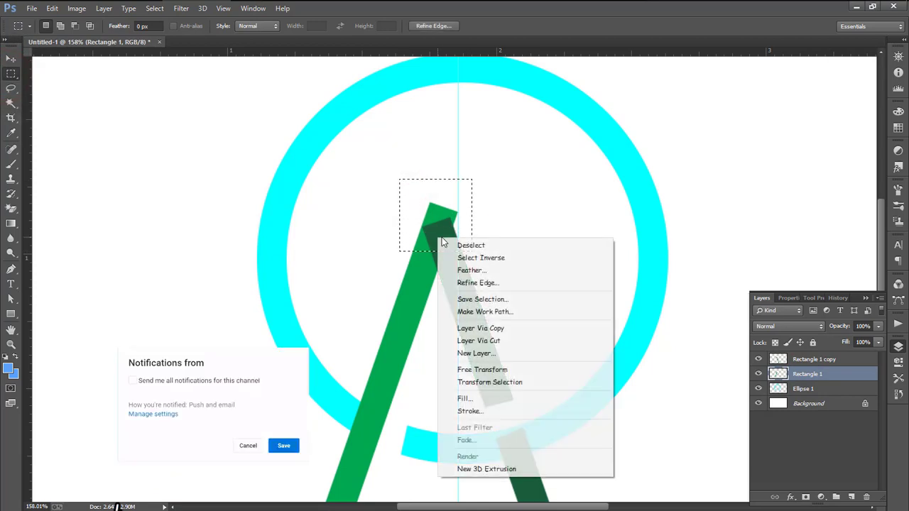
click(479, 328)
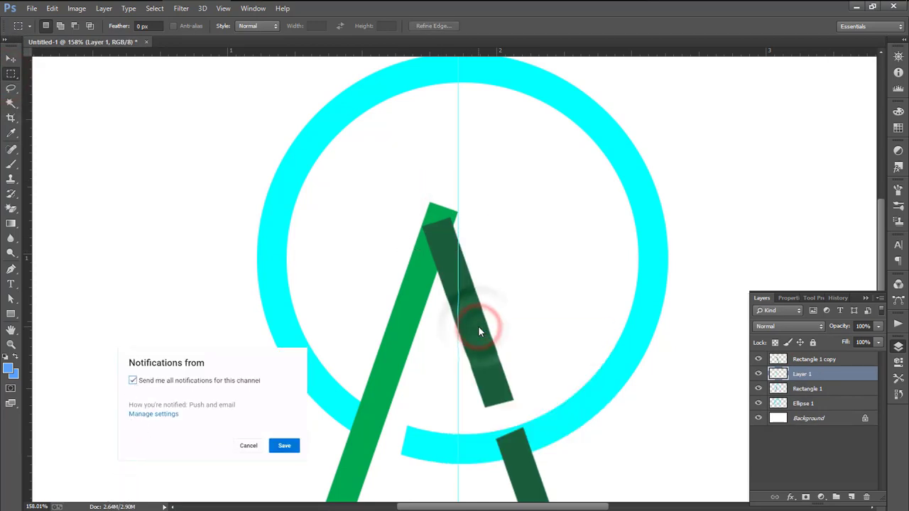
Move the copied Layer 1 piece up along the light green bar's slant to extend its upper end beyond the dark bar
click(12, 61)
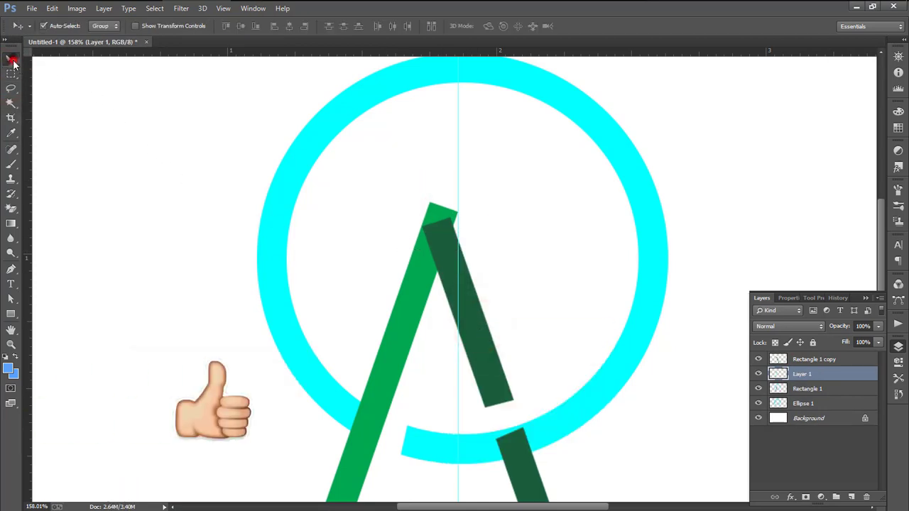
drag(439, 208, 446, 207)
key(Right)
key(Right)
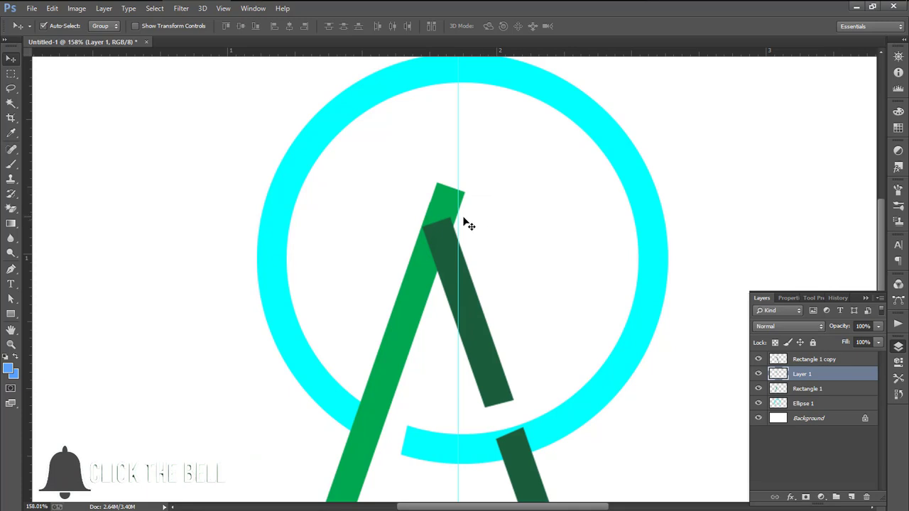
ctrl+click(422, 193)
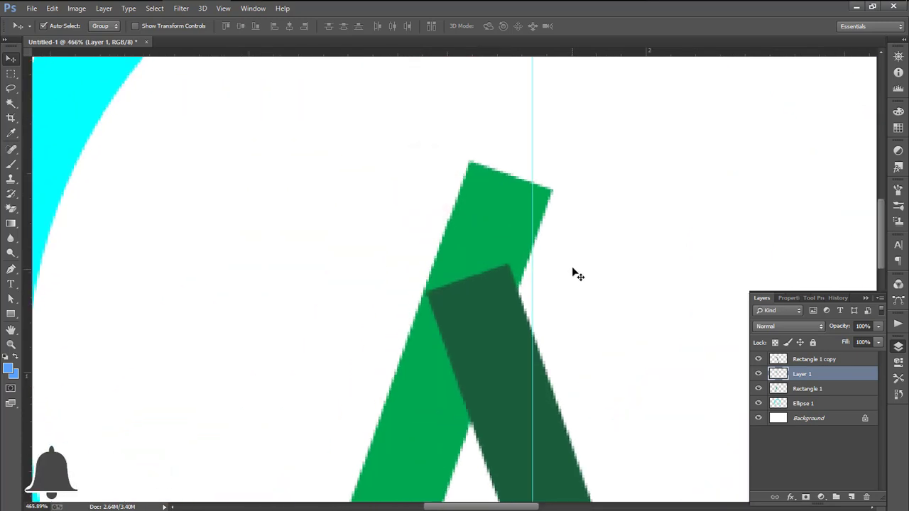
key(Right)
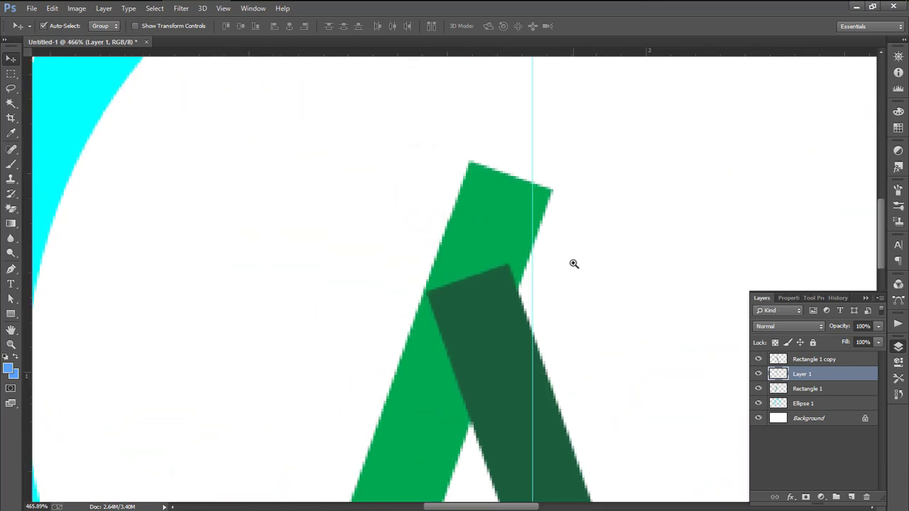
drag(573, 263, 515, 231)
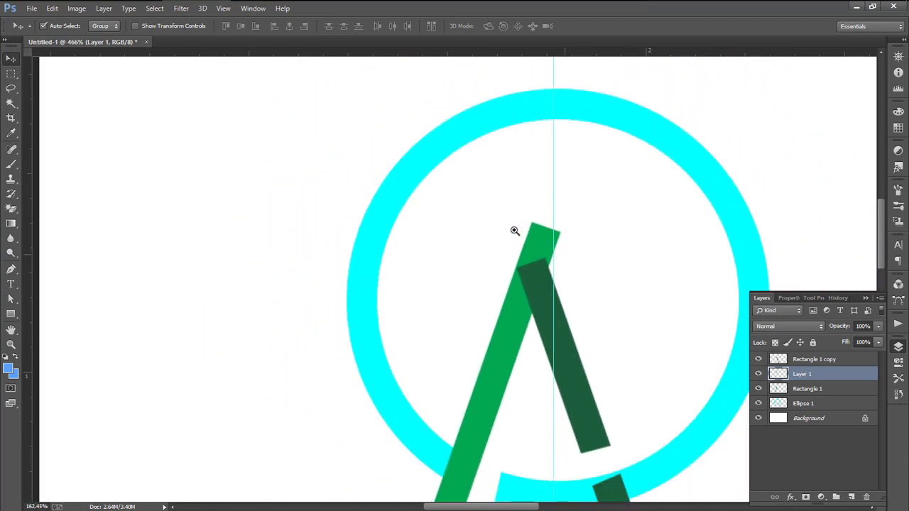
alt+click(558, 272)
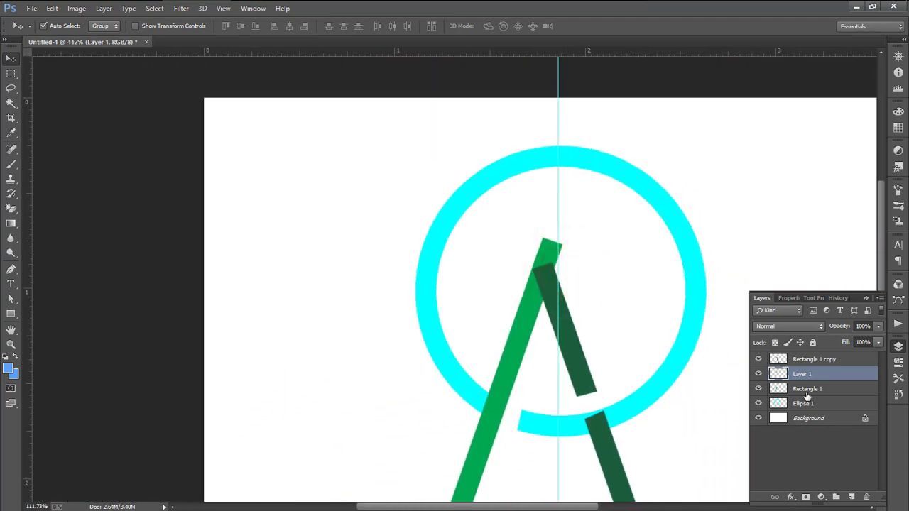
Merge Layer 1 with the Rectangle 1 layer and check the merged light green bar by toggling its visibility
click(758, 358)
click(757, 359)
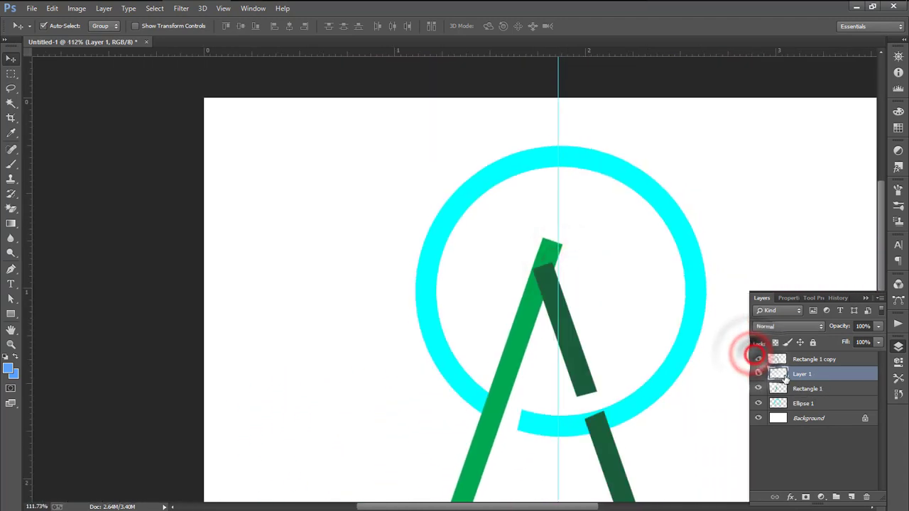
ctrl+click(808, 389)
right_click(808, 393)
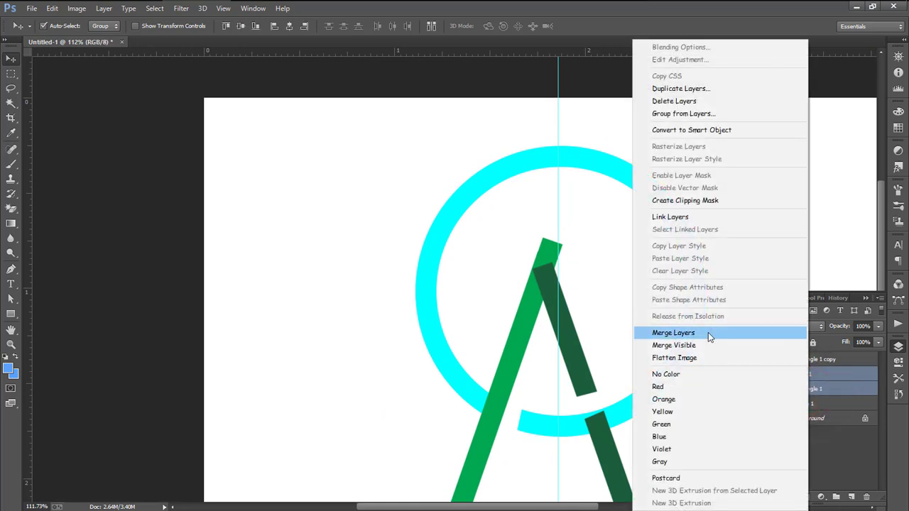
click(708, 328)
click(758, 373)
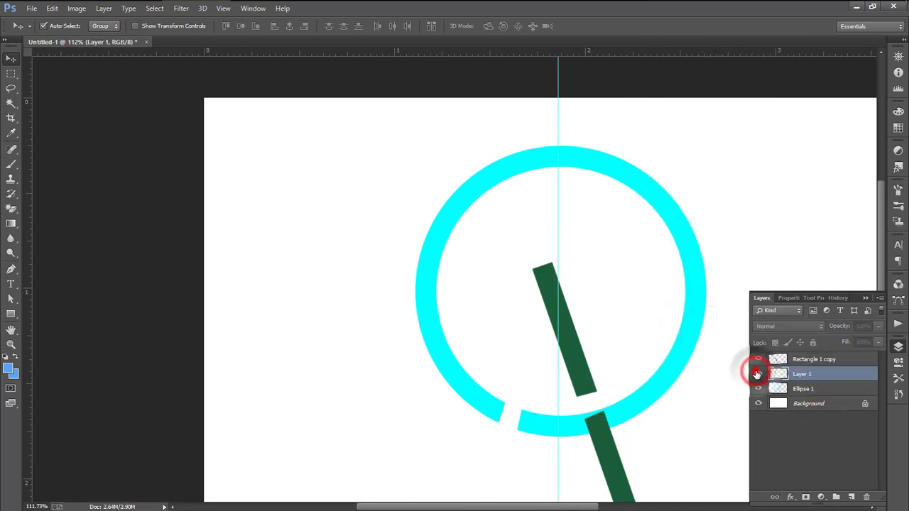
click(758, 373)
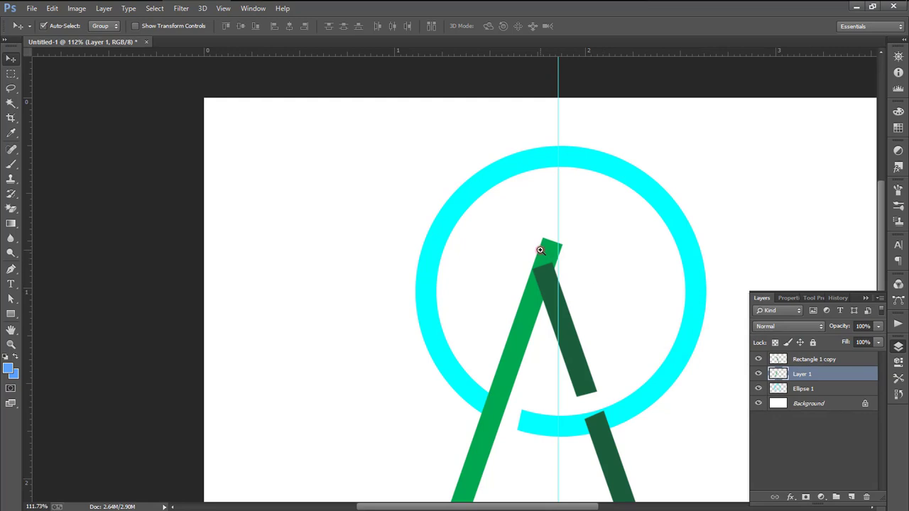
Outline the light green bar's upper corner with the Pen tool, continuing the dark bar's outer edge, and convert the path to a selection with 0 px feather
drag(540, 250, 569, 285)
click(9, 269)
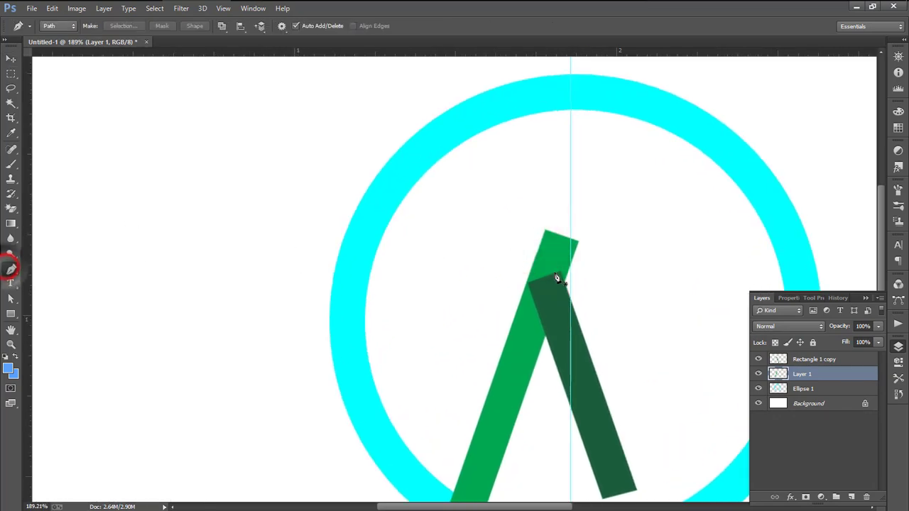
click(570, 285)
drag(552, 290, 595, 319)
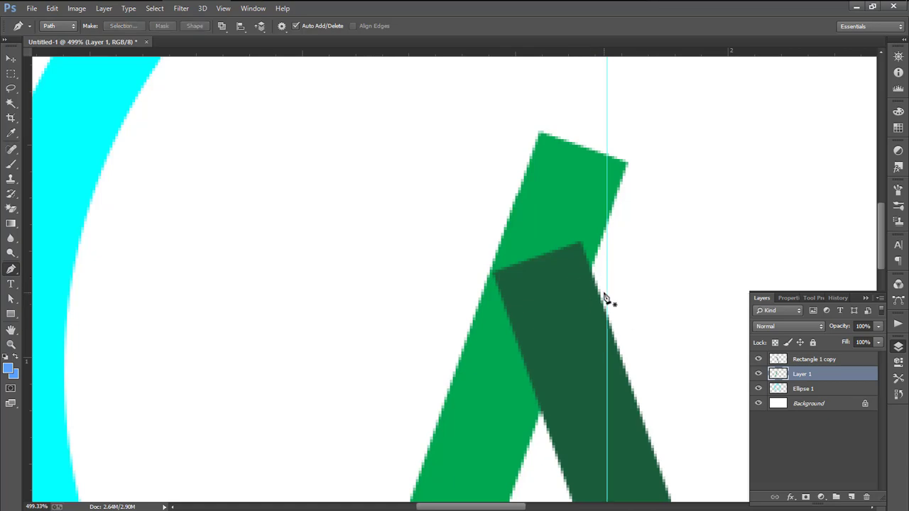
click(595, 287)
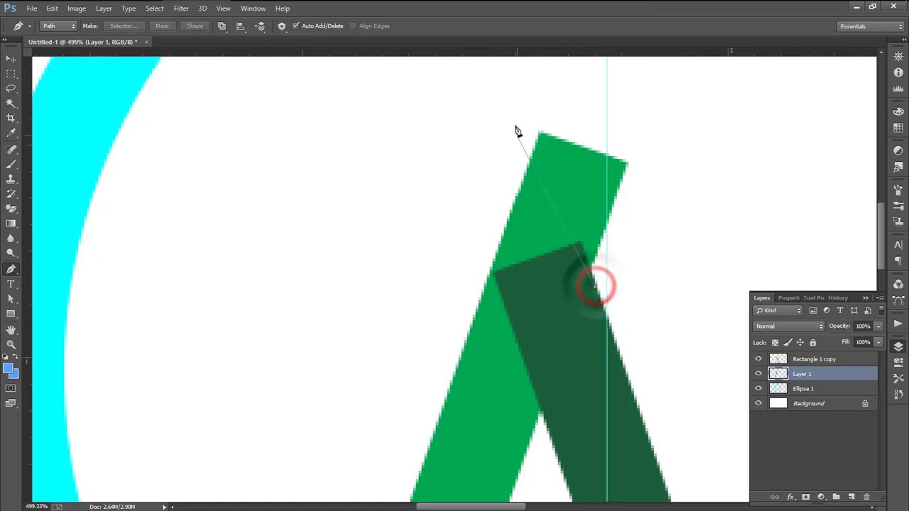
click(524, 91)
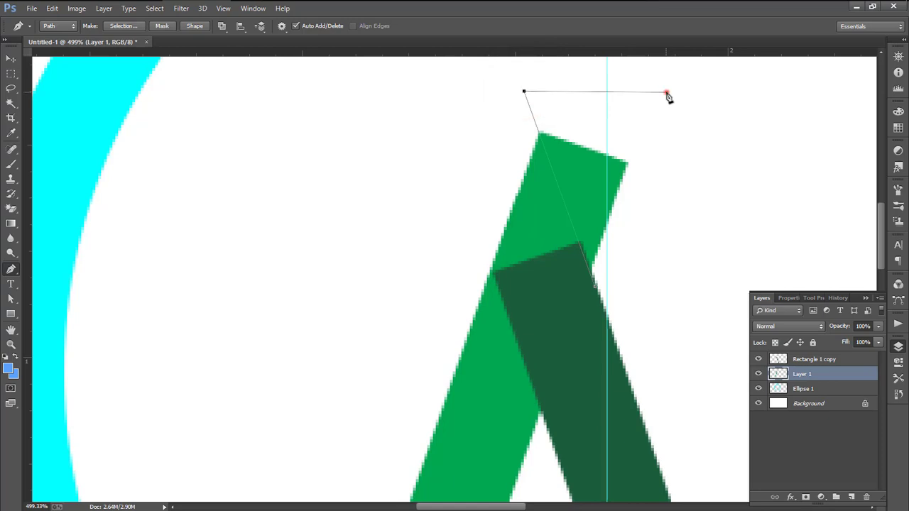
click(691, 289)
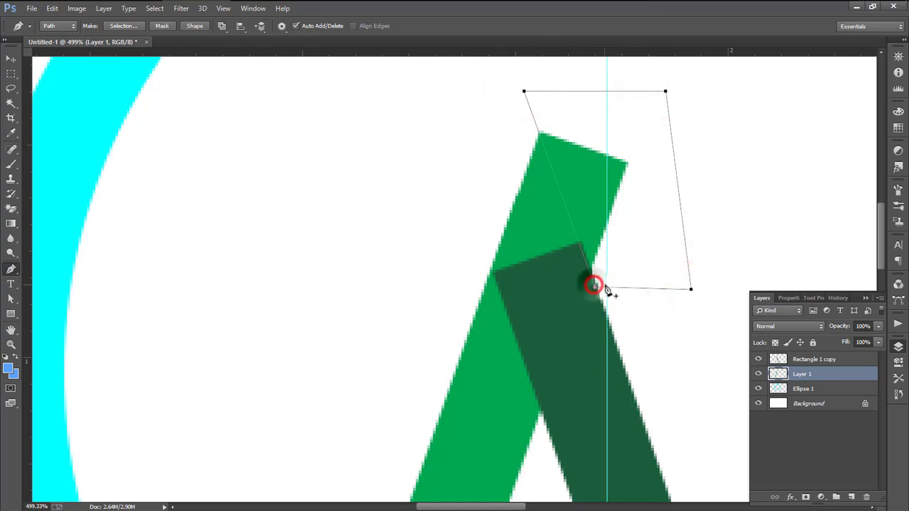
right_click(617, 220)
click(661, 271)
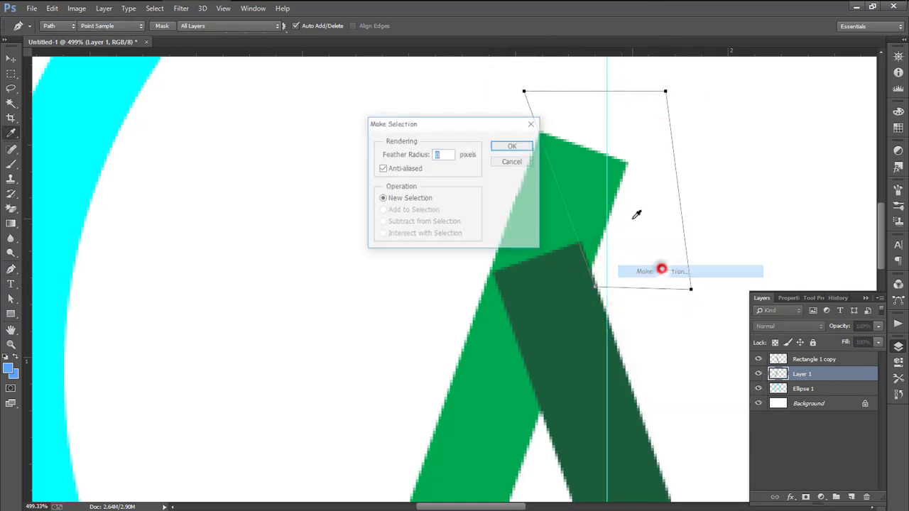
click(531, 147)
Cut the selected corner out of the light green bar on Layer 1 to leave a pointed tip
scroll(654, 325, down, 5)
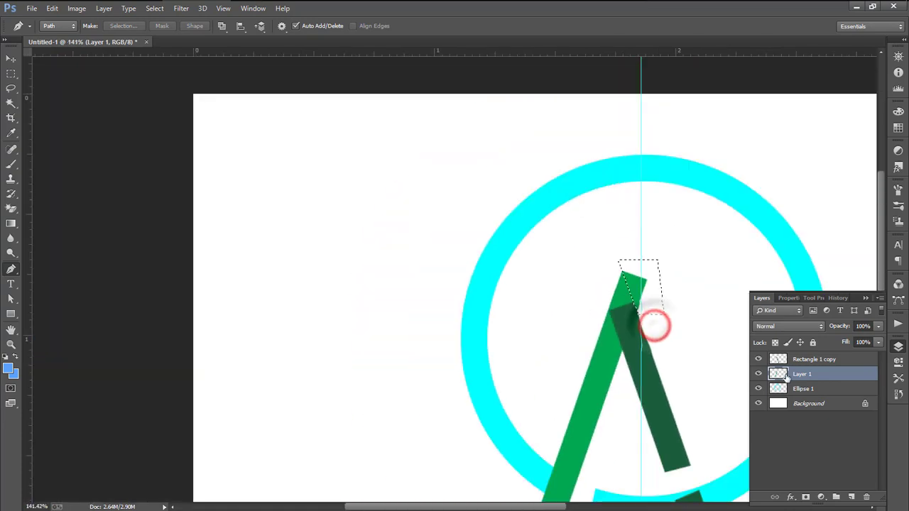
click(803, 360)
click(804, 373)
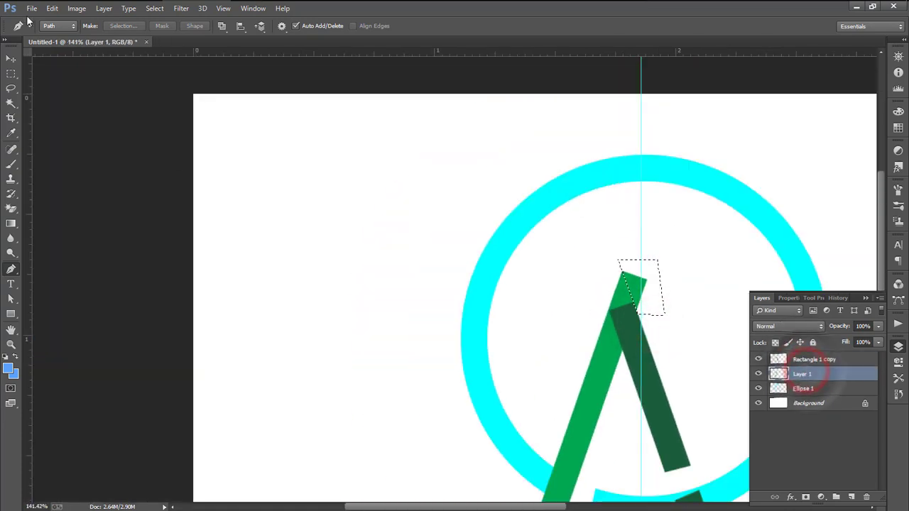
click(52, 7)
click(62, 81)
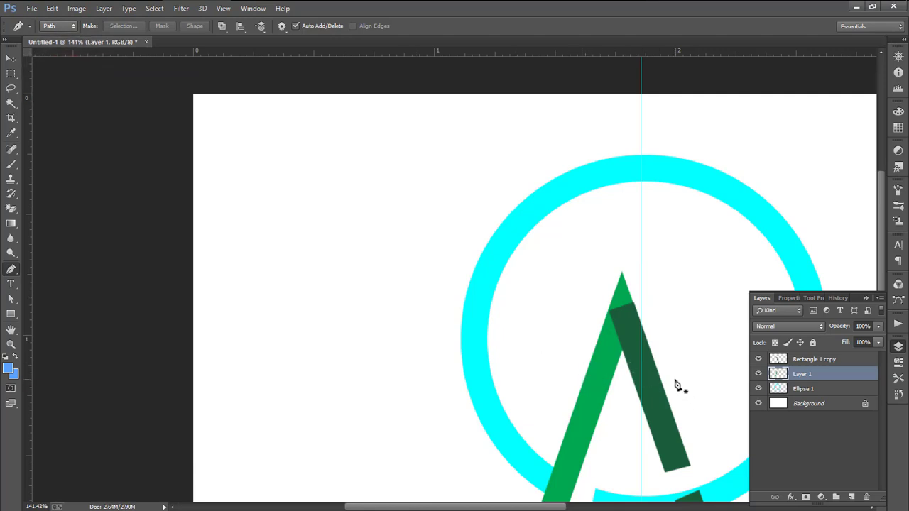
Select the Rectangle 1 copy and Layer 1 layers together and nudge both bars right until the pointed tip meets the vertical guide
drag(660, 321, 594, 321)
drag(670, 349, 637, 347)
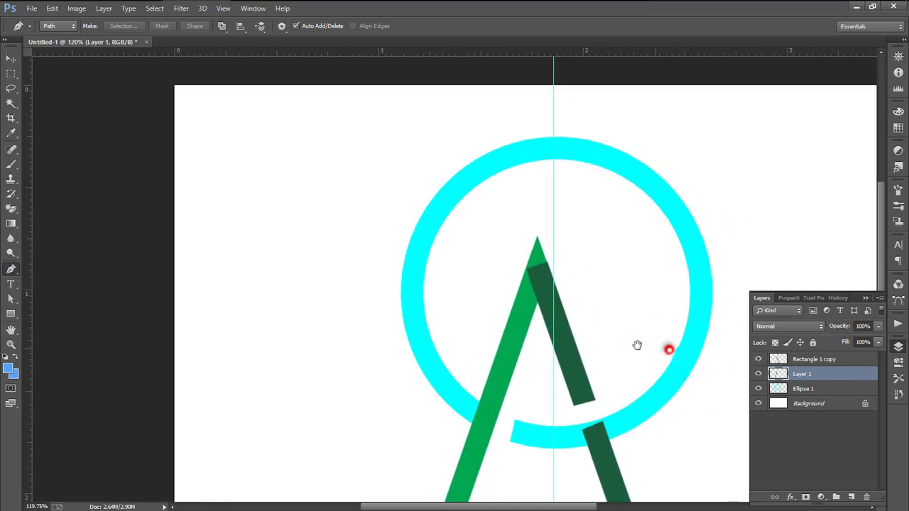
click(806, 360)
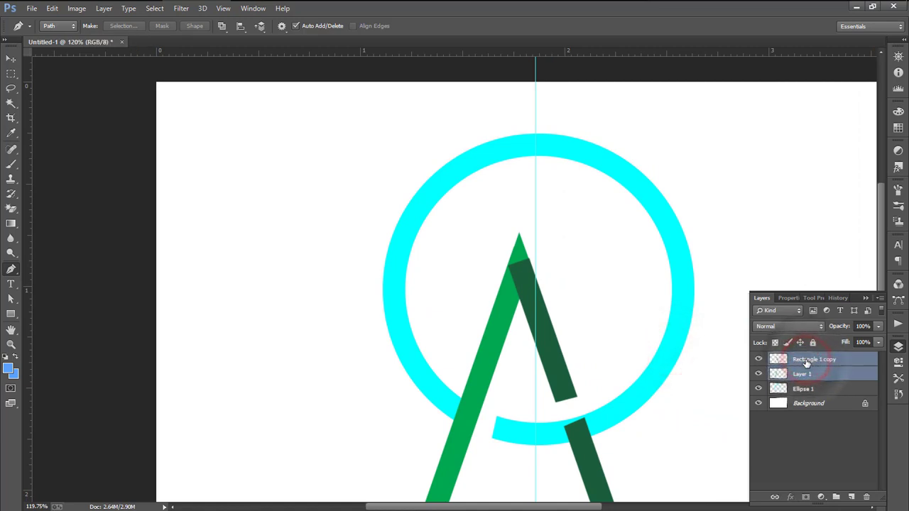
click(10, 63)
key(Right)
key(Right)
key(Right)
key(Right)
key(Right)
key(Right)
key(Right)
key(Right)
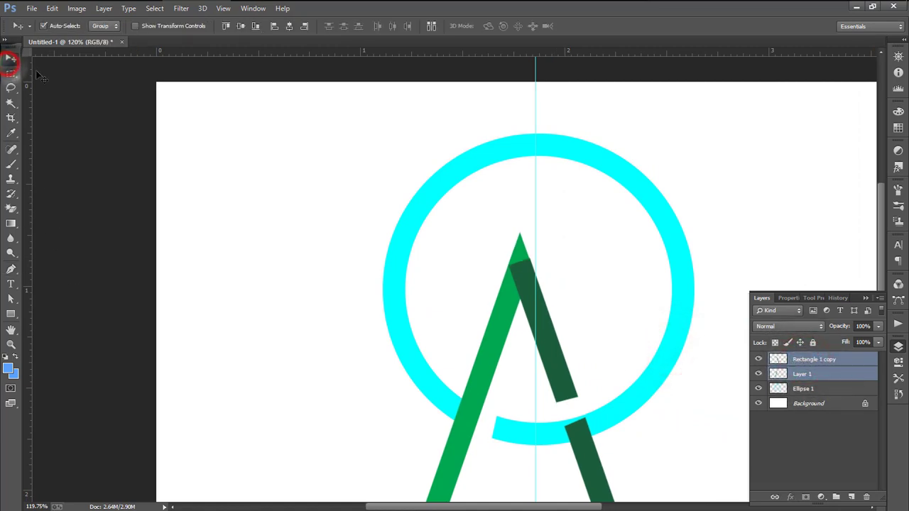
key(Right)
key(Right)
key(Right)
key(Right)
key(Right)
key(Right)
key(Right)
key(Right)
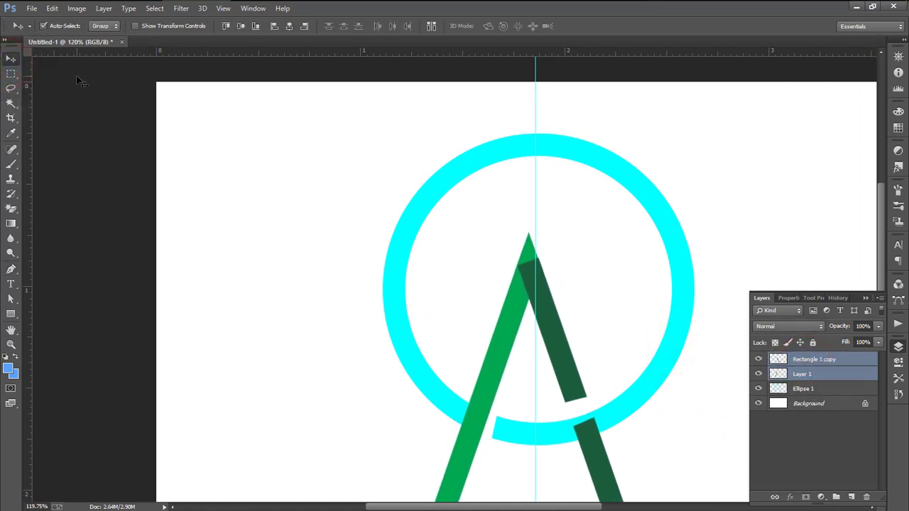
key(Right)
key(Right)
key(Right)
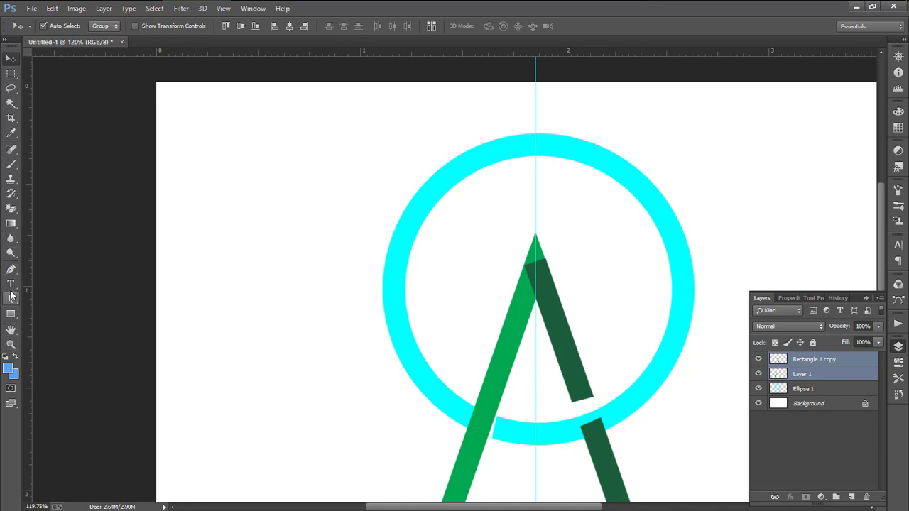
Outline the ring's cut end beside the light green bar with the Pen tool, parallel to the bar, and convert the path to a selection with 0 px feather
drag(496, 417, 483, 363)
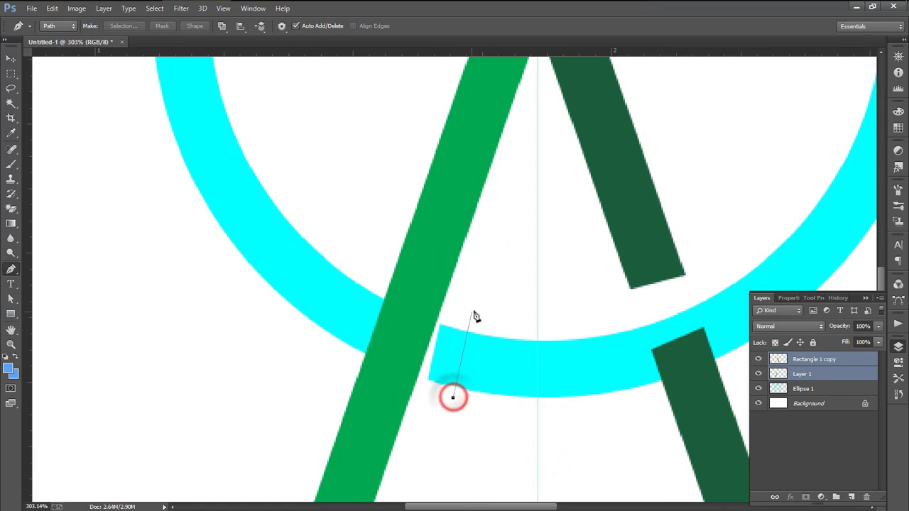
key(ctrl+z)
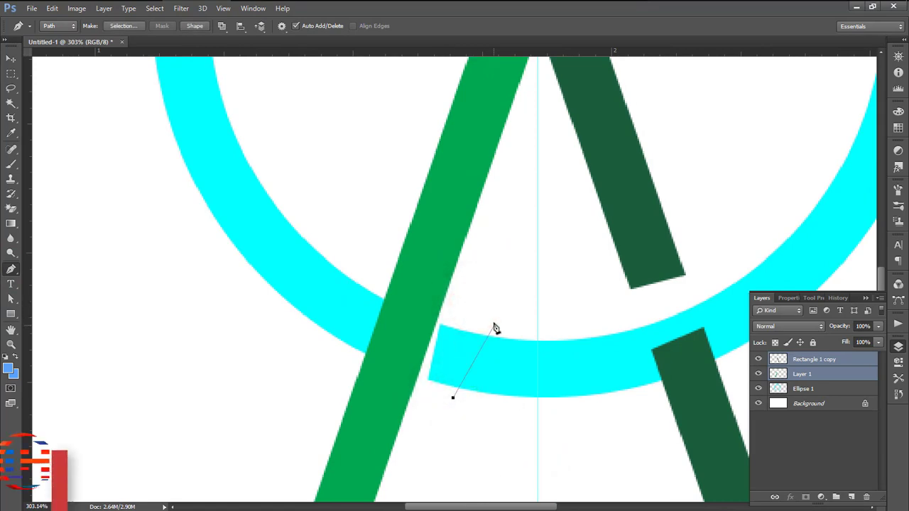
click(480, 305)
click(431, 320)
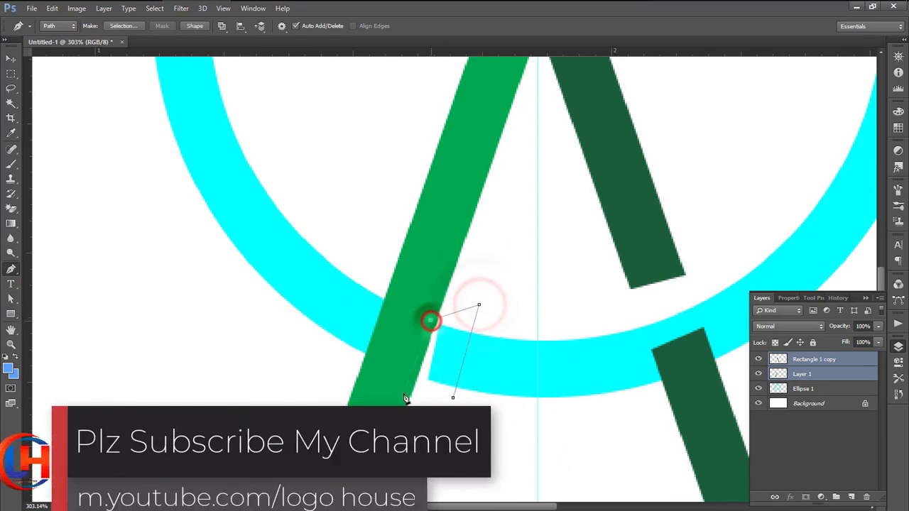
click(392, 398)
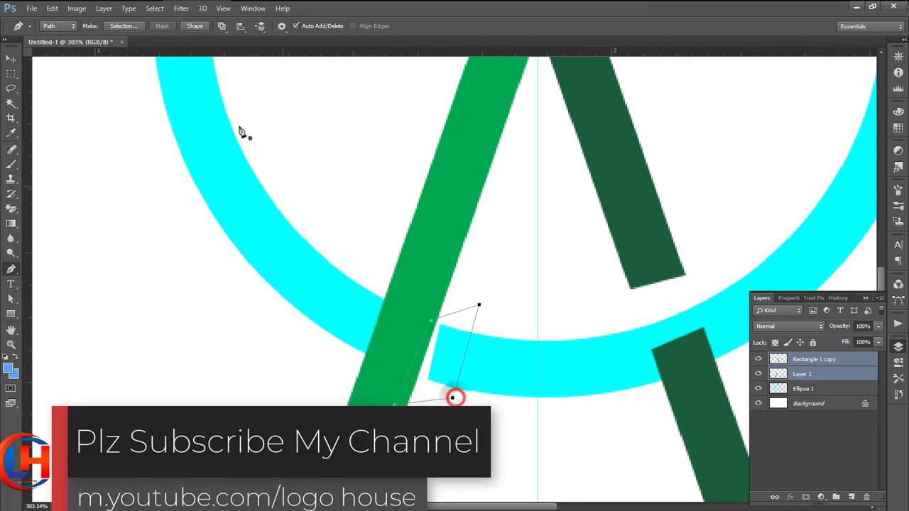
click(122, 26)
click(519, 144)
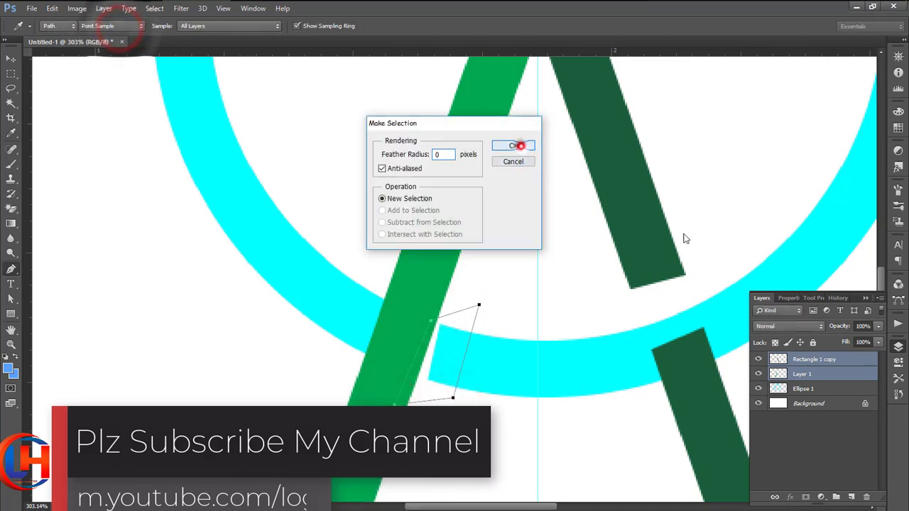
Cut the selected ring end out of the Ellipse 1 layer to widen the gap beside the light green bar
click(817, 389)
click(51, 8)
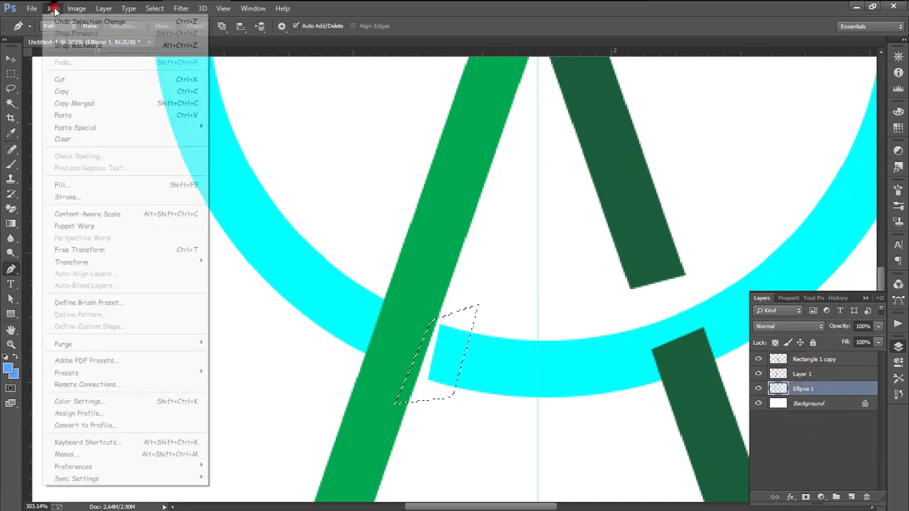
click(81, 80)
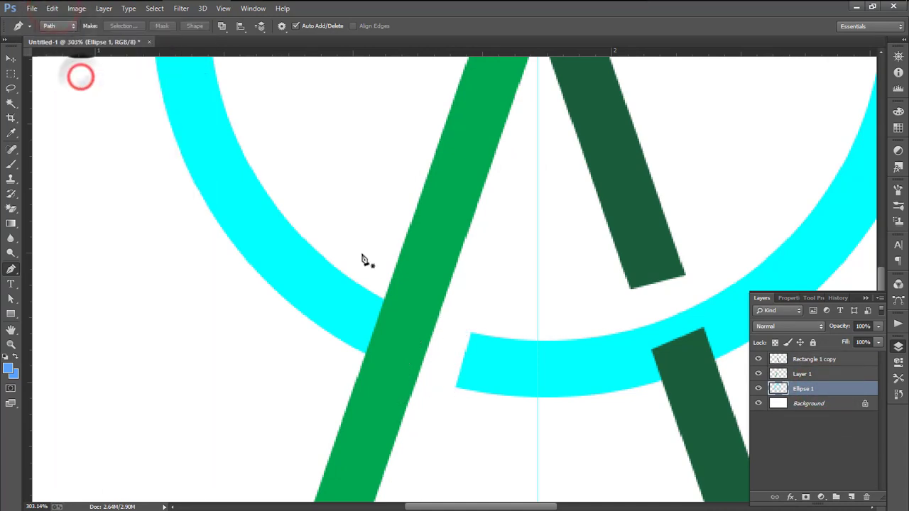
Outline the upper dark green bar's slanted lower end with the Pen tool and convert the path to a selection
click(692, 276)
click(635, 302)
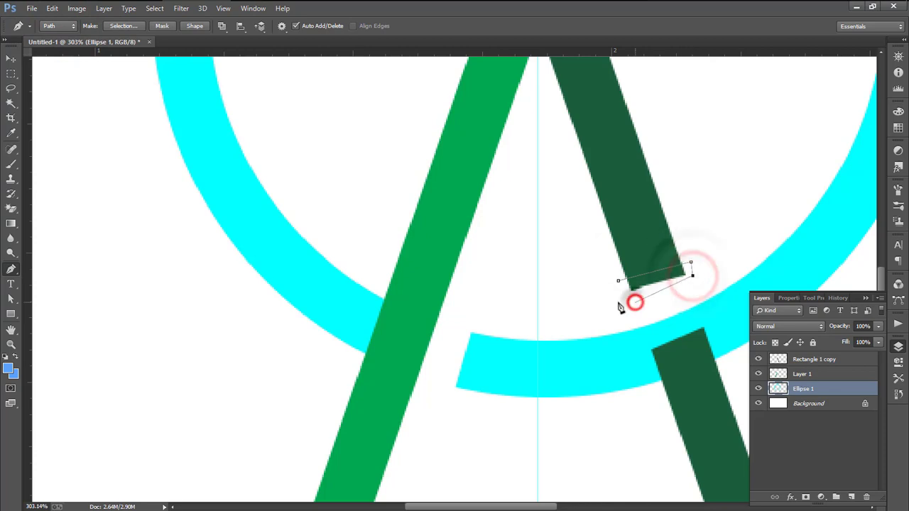
click(618, 281)
right_click(645, 284)
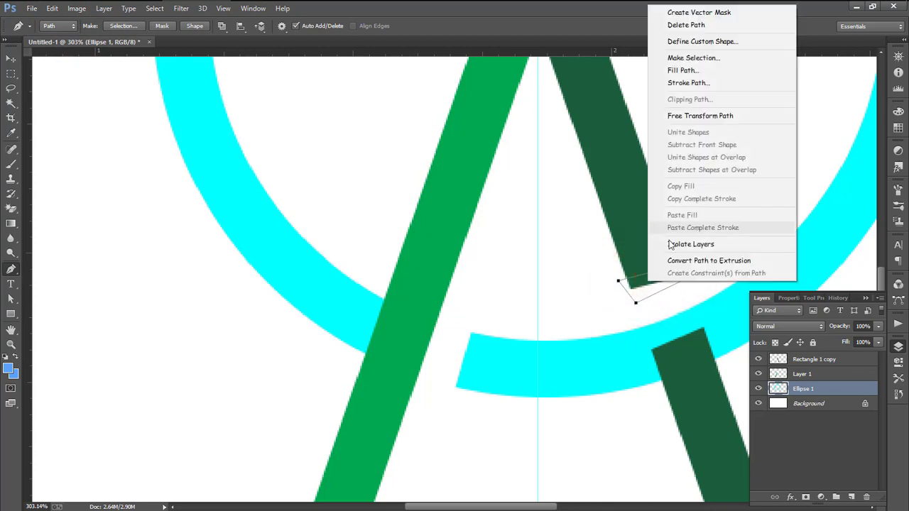
click(702, 57)
click(524, 145)
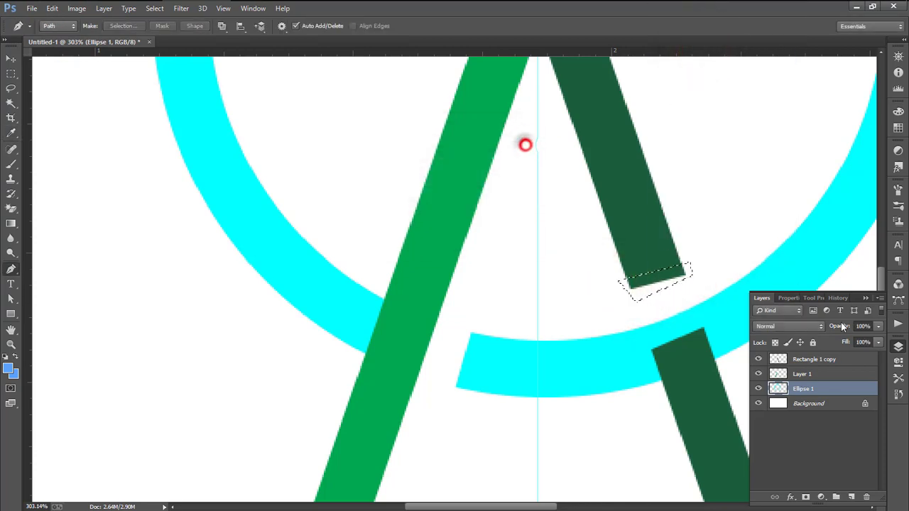
Cut the selected bar end out of the Rectangle 1 copy layer to realign its edge with the ring
click(758, 359)
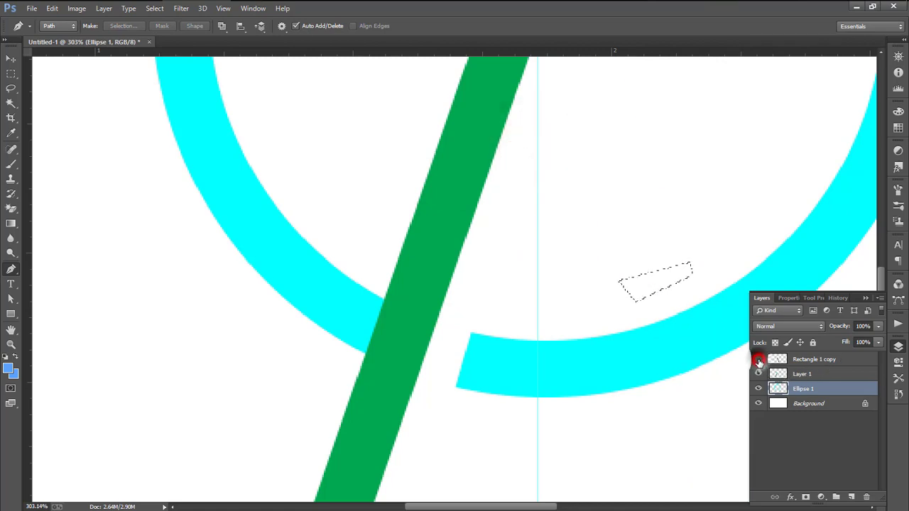
click(758, 359)
click(810, 359)
click(52, 8)
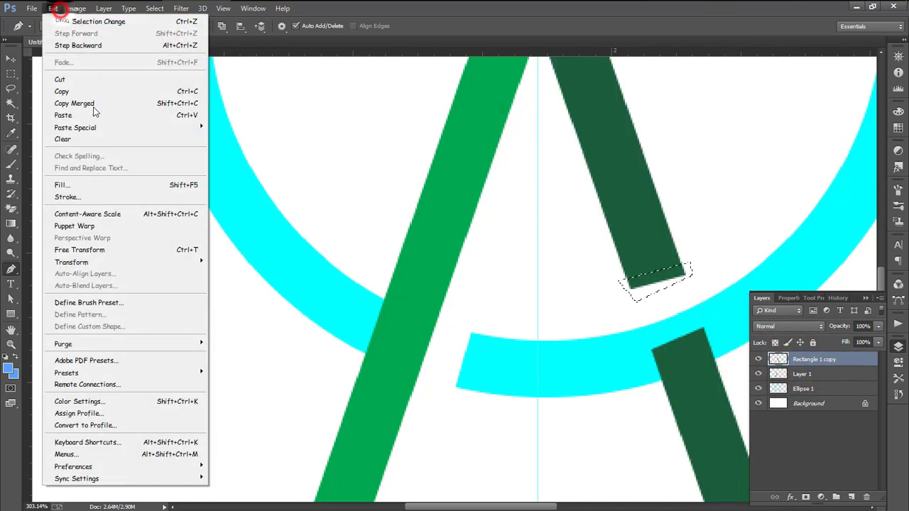
click(86, 80)
Outline a narrow vertical strip across the ring's top at the guide with the Pen tool and convert the path to a selection
scroll(603, 295, up, 2)
scroll(603, 295, up, 12)
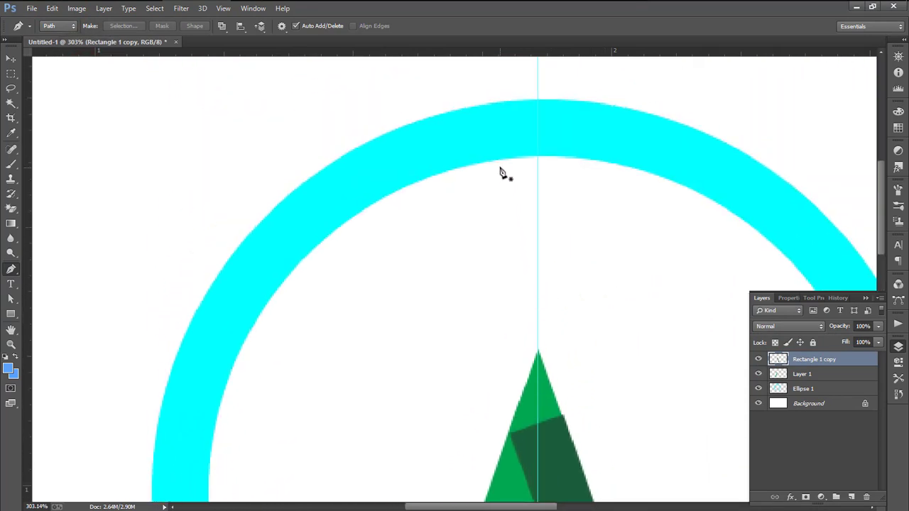
drag(500, 74, 514, 67)
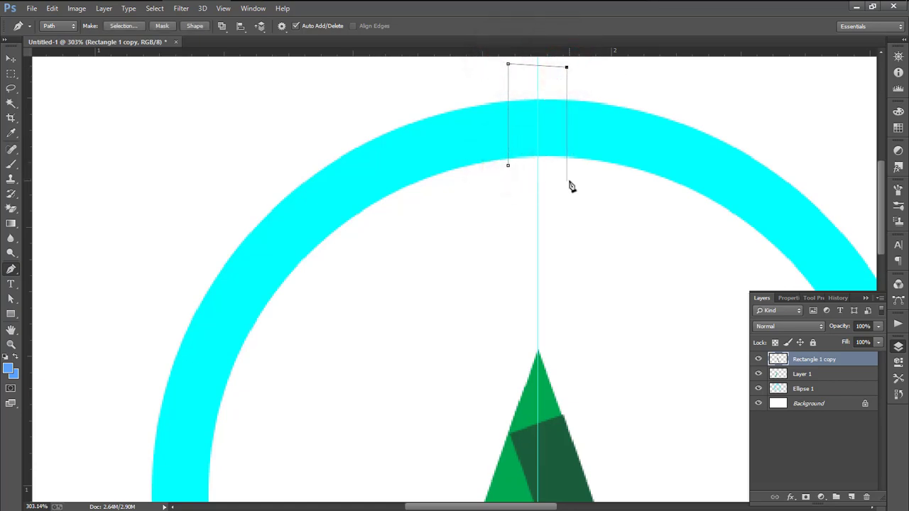
click(509, 166)
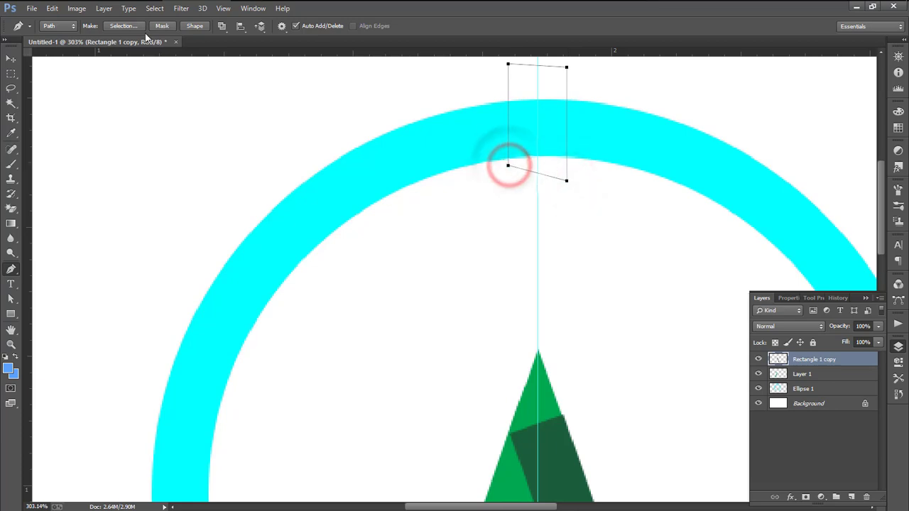
click(138, 27)
click(497, 143)
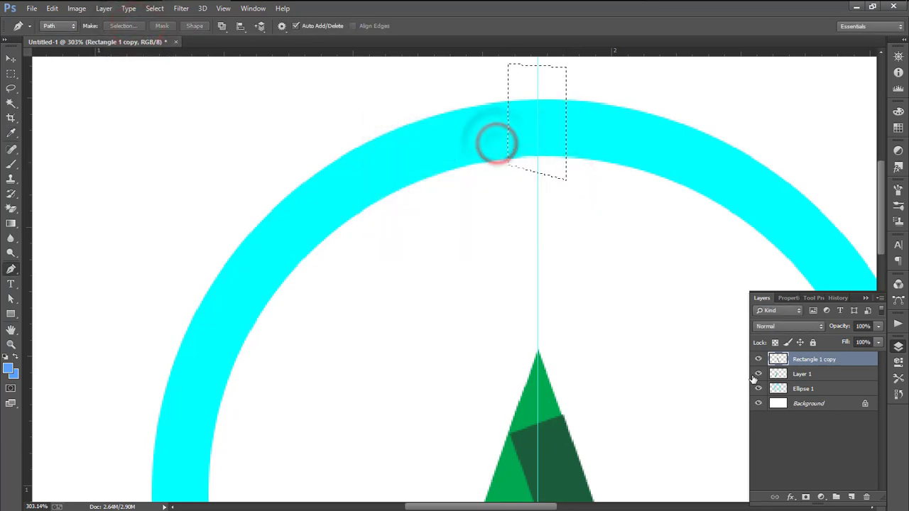
Cut the selected strip out of the Ellipse 1 layer to open a gap at the ring's top
click(798, 389)
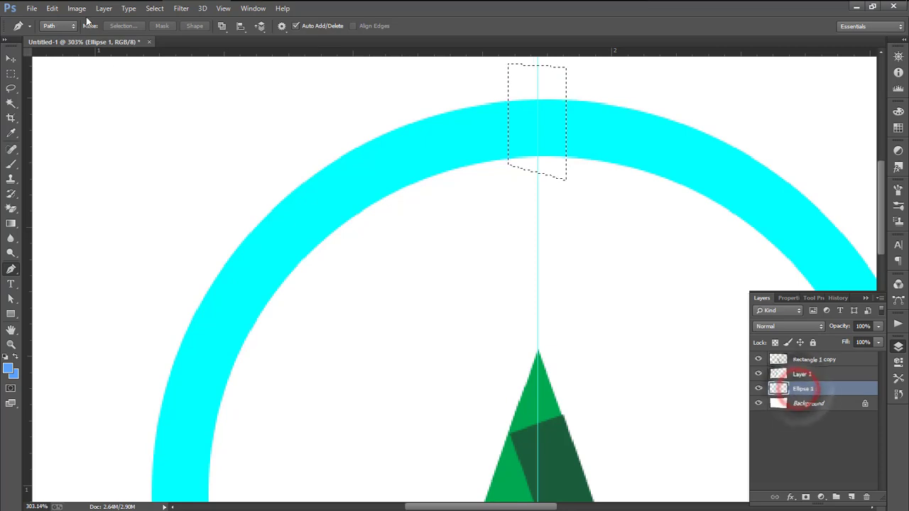
click(51, 8)
click(71, 78)
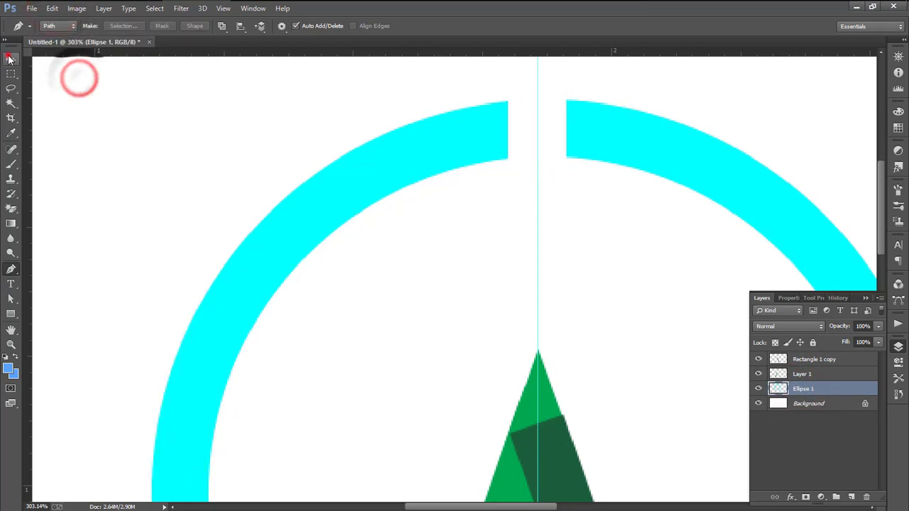
Merge the Rectangle 1 copy and Layer 1 bars into a single layer
click(10, 59)
drag(533, 244, 480, 231)
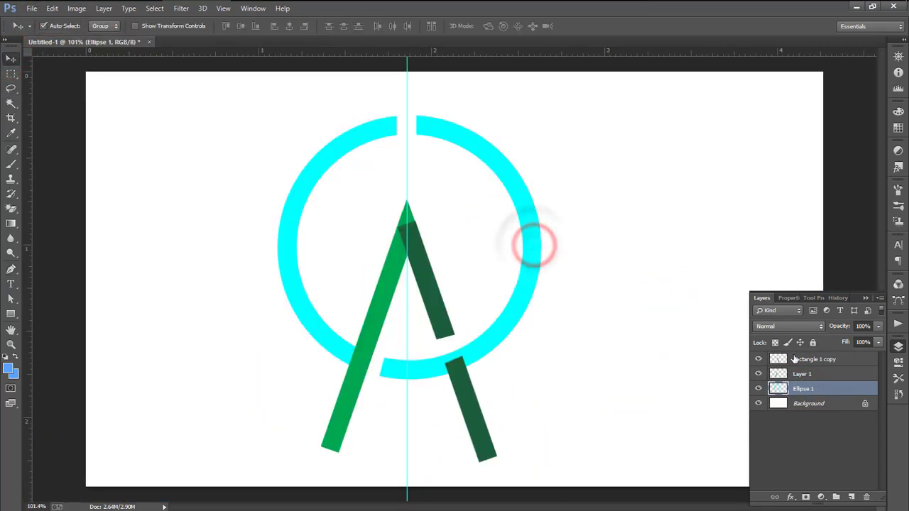
shift+click(799, 374)
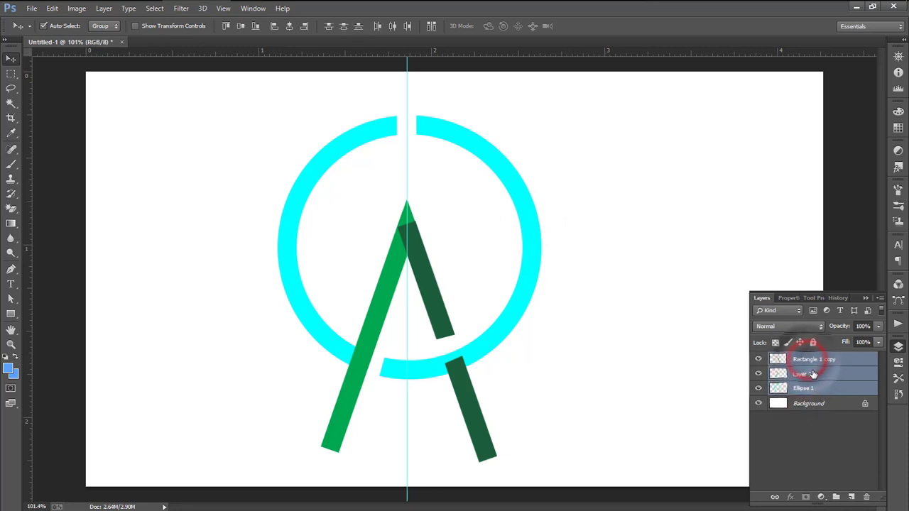
click(813, 374)
shift+click(814, 359)
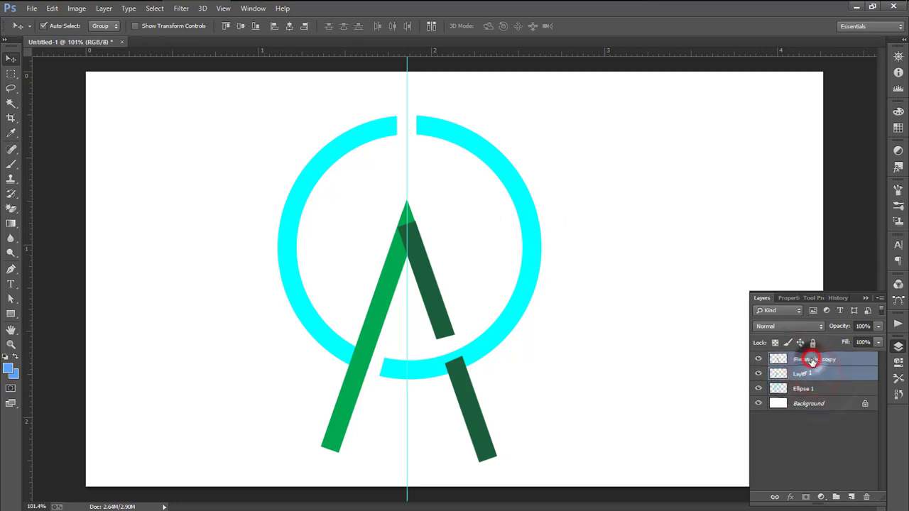
right_click(817, 360)
click(690, 332)
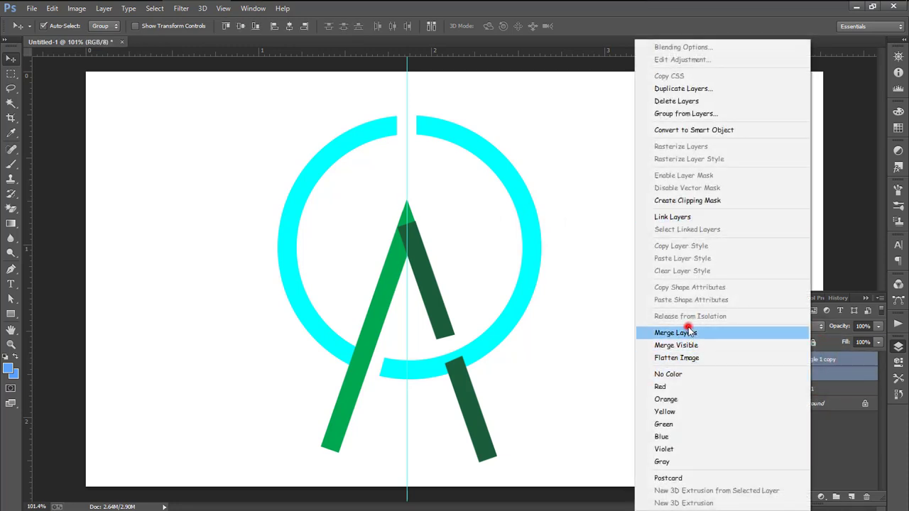
Add a linear Gradient Overlay to the Ellipse 1 ring and set the gradient's start stop to dark teal 006f78
right_click(797, 374)
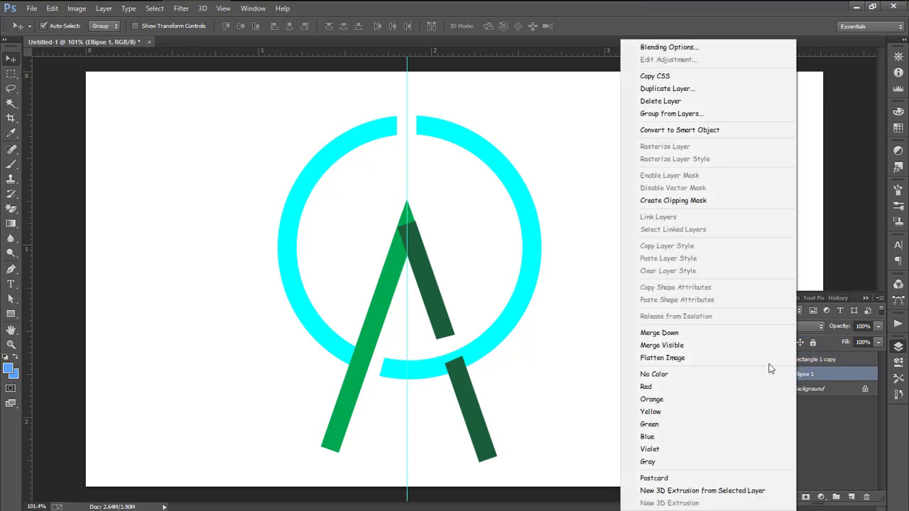
click(669, 40)
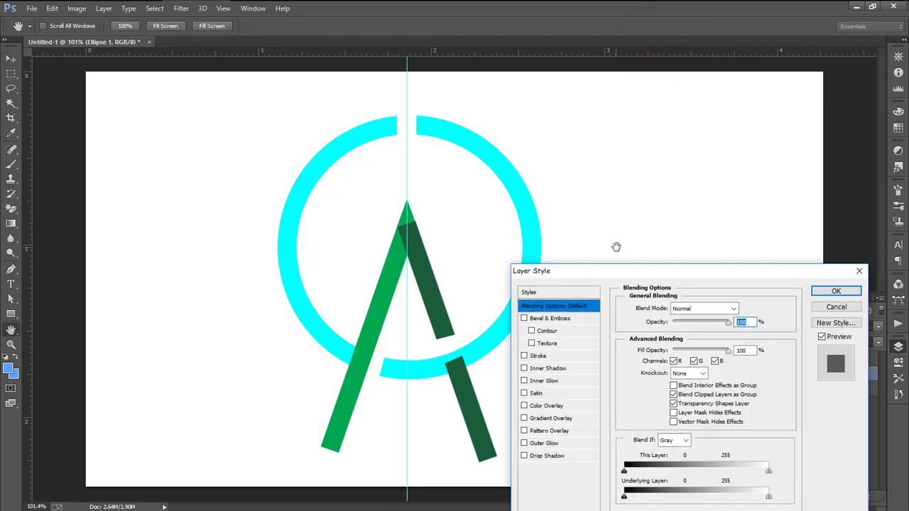
drag(629, 273, 630, 118)
click(549, 263)
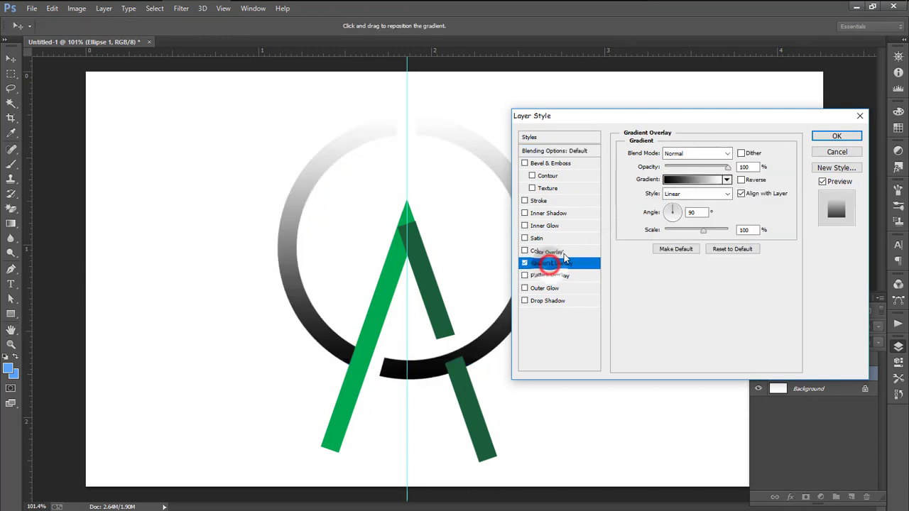
click(696, 179)
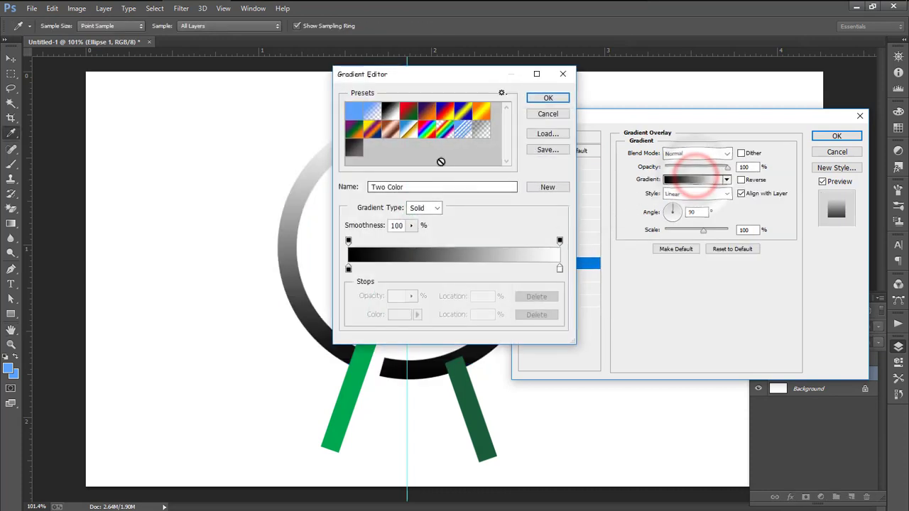
double_click(348, 270)
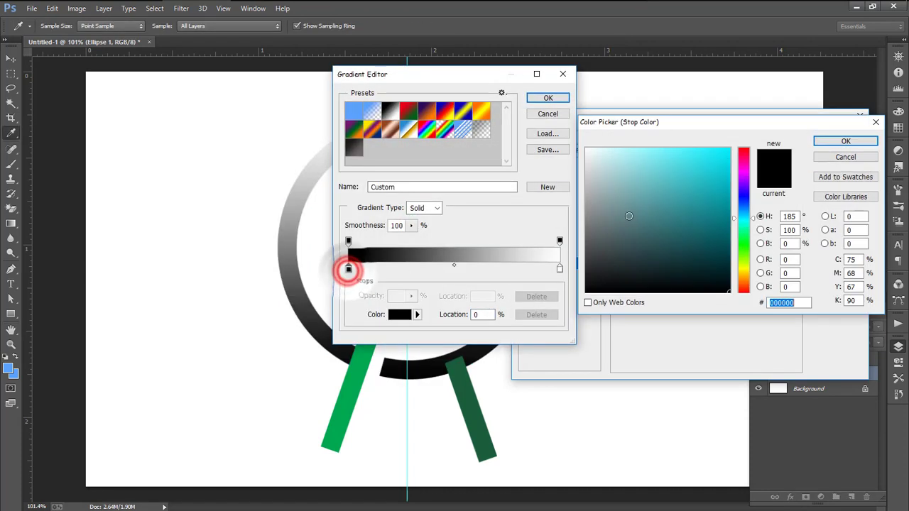
drag(716, 212, 730, 225)
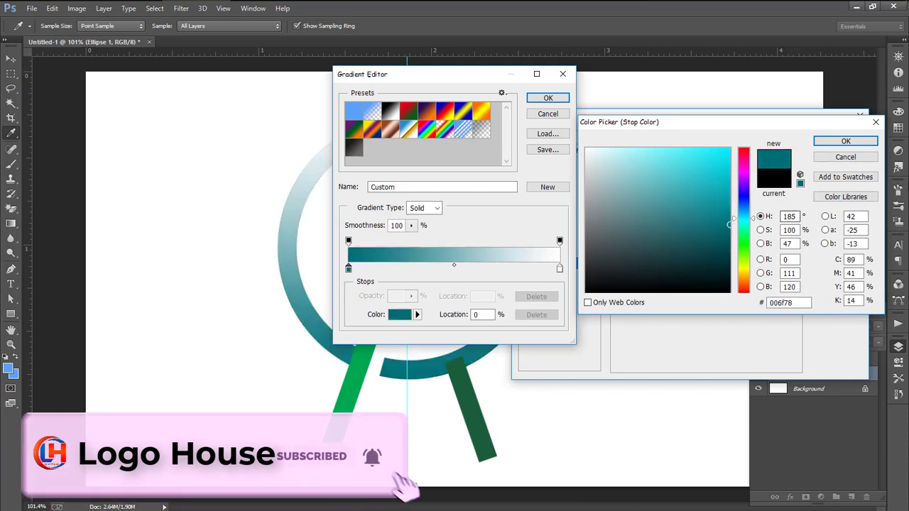
click(839, 140)
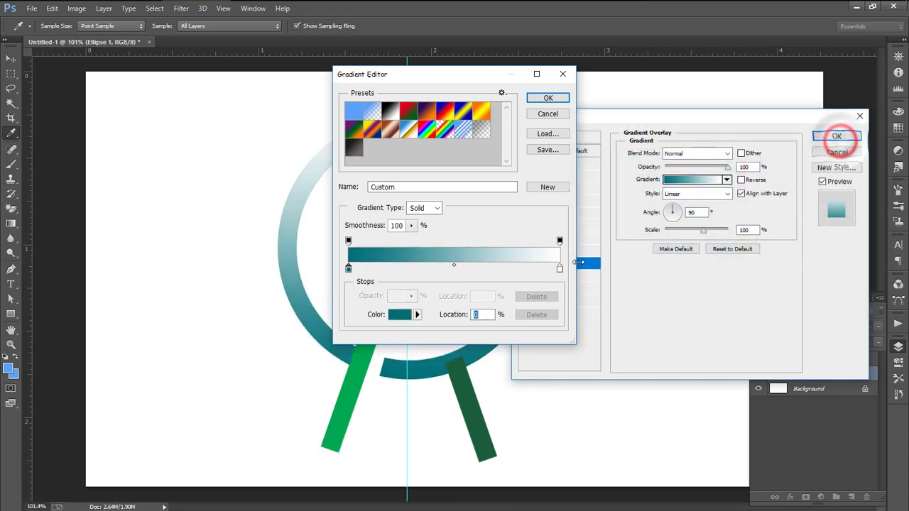
Try bright blue 2460f9 as the end stop colour of the ring's gradient
click(560, 268)
click(402, 315)
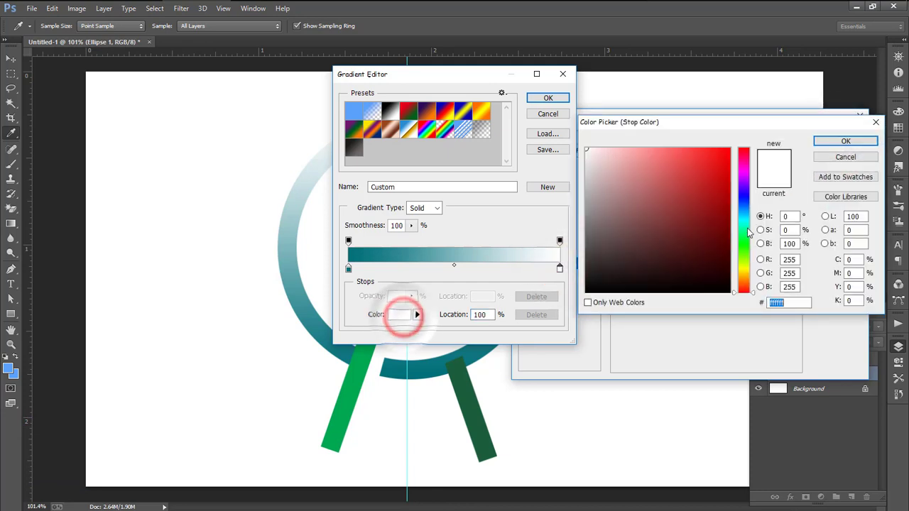
click(742, 204)
click(720, 160)
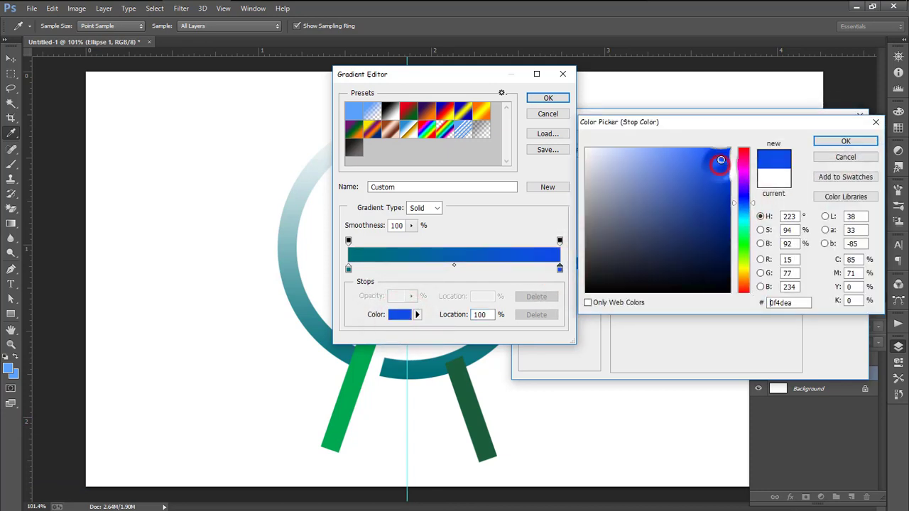
click(699, 151)
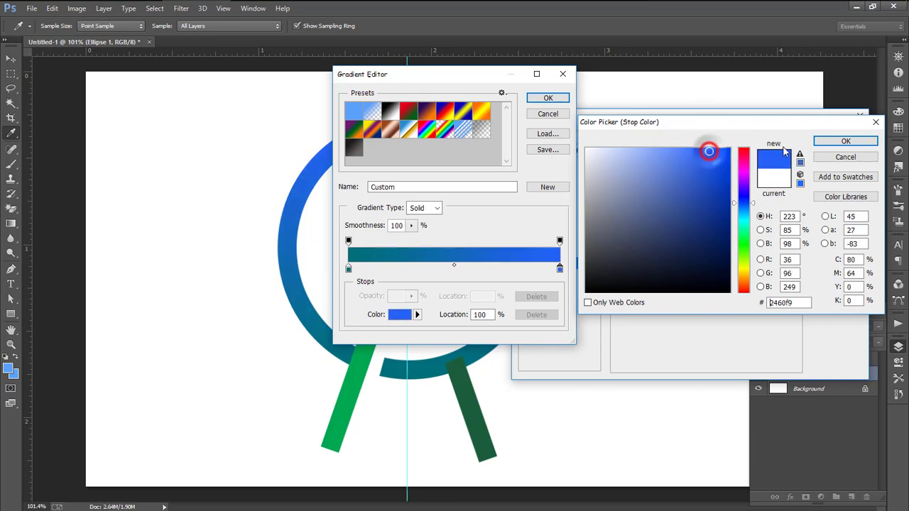
click(838, 141)
Sample the gradient's teal for its end stop and brighten that stop to 02b9cf
drag(415, 76, 555, 94)
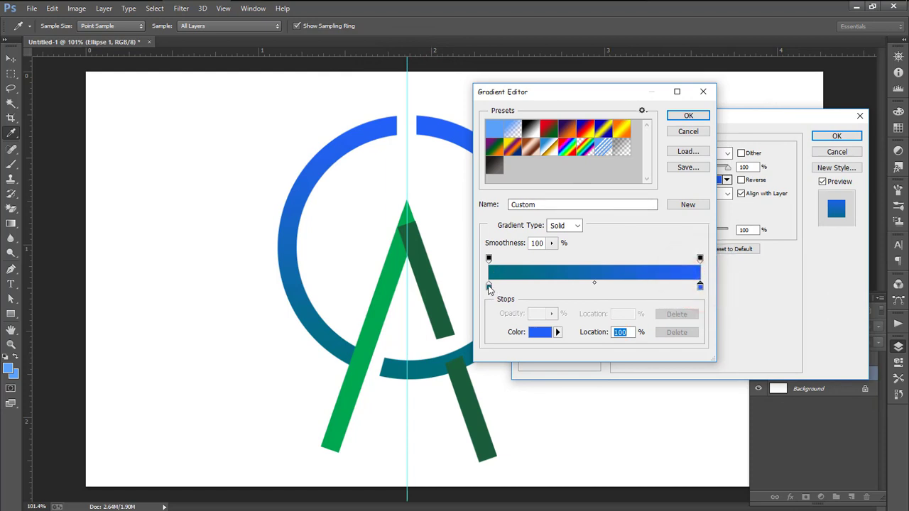
click(501, 266)
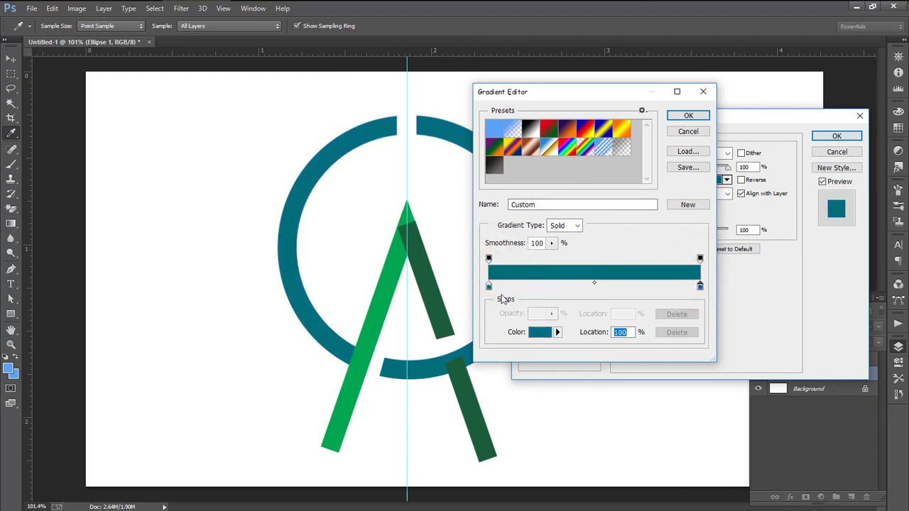
double_click(701, 285)
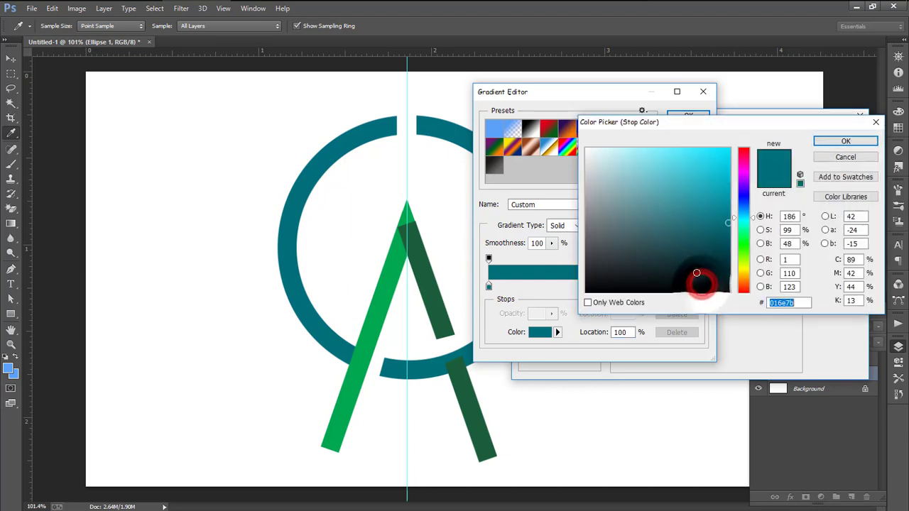
click(720, 162)
drag(721, 163, 723, 168)
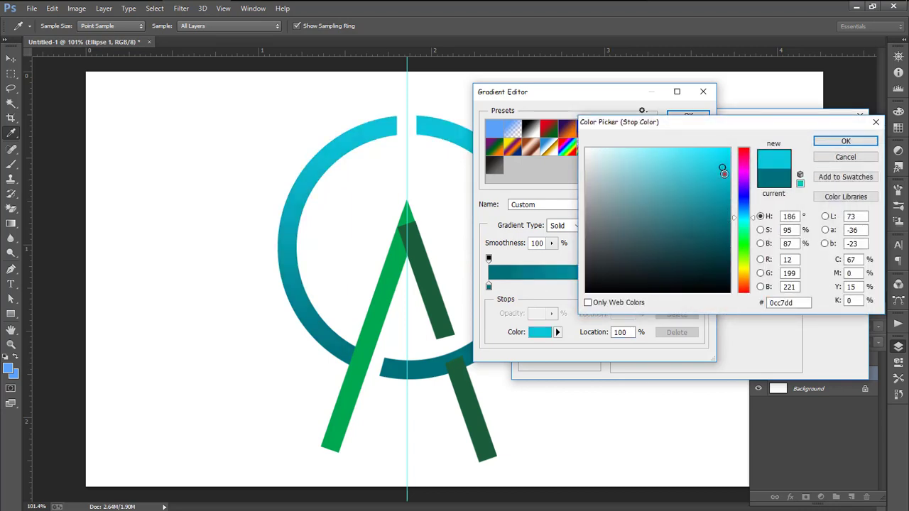
click(728, 175)
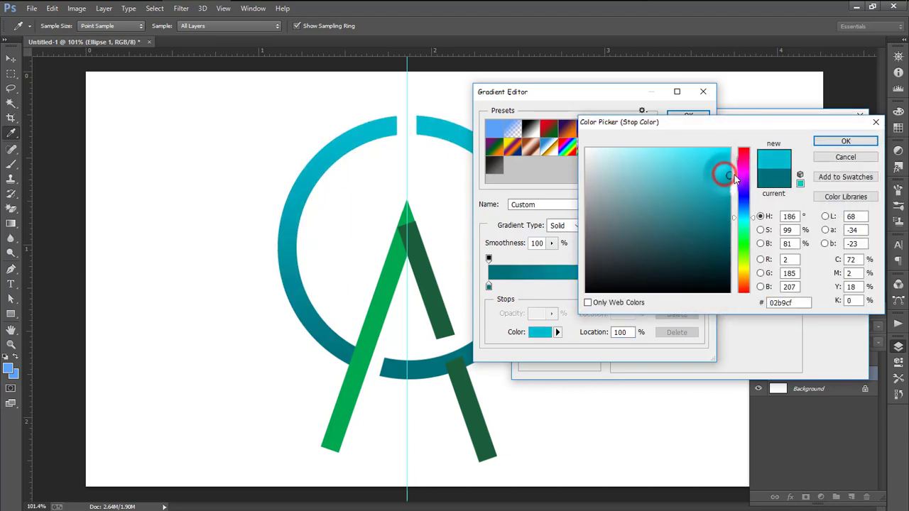
click(845, 143)
Accept the edited gradient, raise the Gradient Overlay's scale above 100%, and apply the layer style to the ring
click(688, 115)
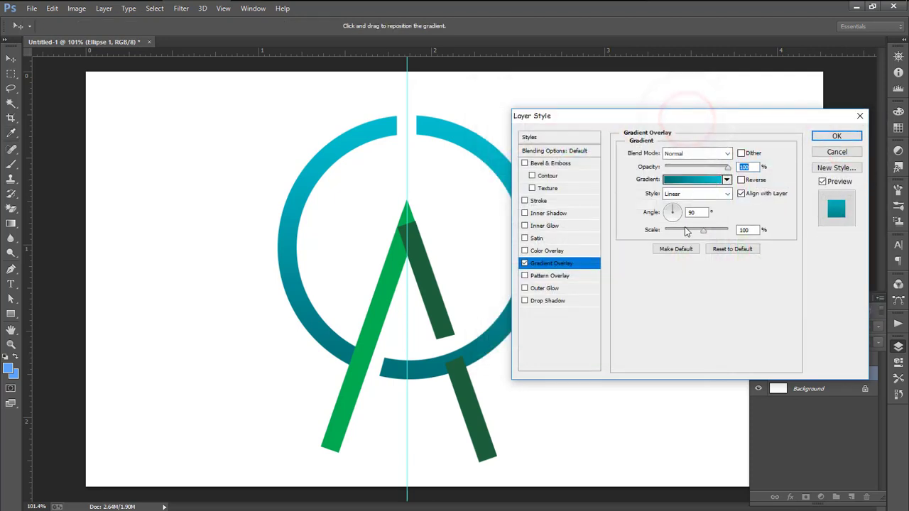
drag(704, 232, 733, 237)
click(833, 136)
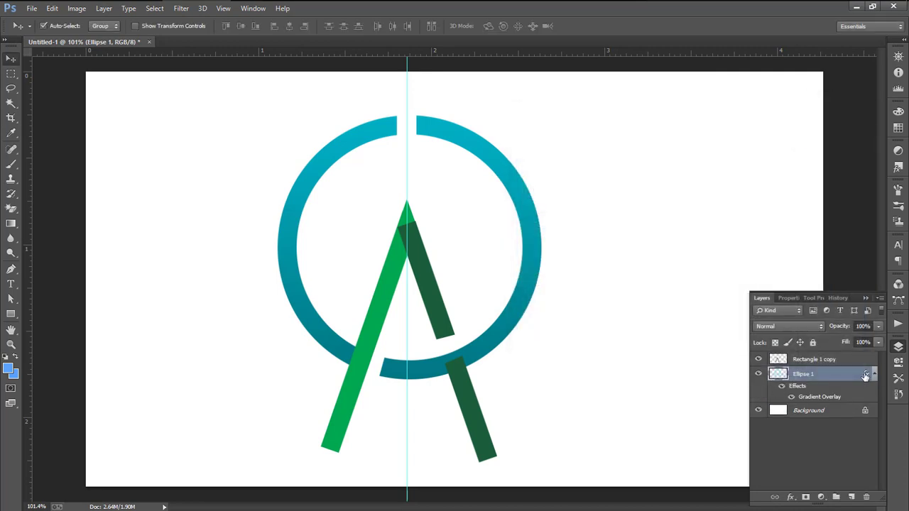
Copy the Ellipse 1 layer style and paste it onto the Rectangle 1 copy layer so the bars share the teal gradient
right_click(843, 376)
click(717, 245)
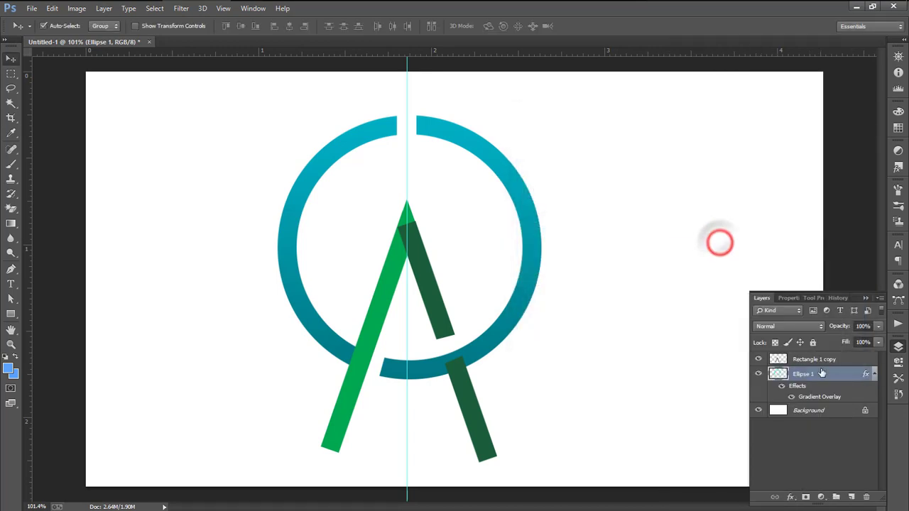
right_click(818, 361)
click(683, 259)
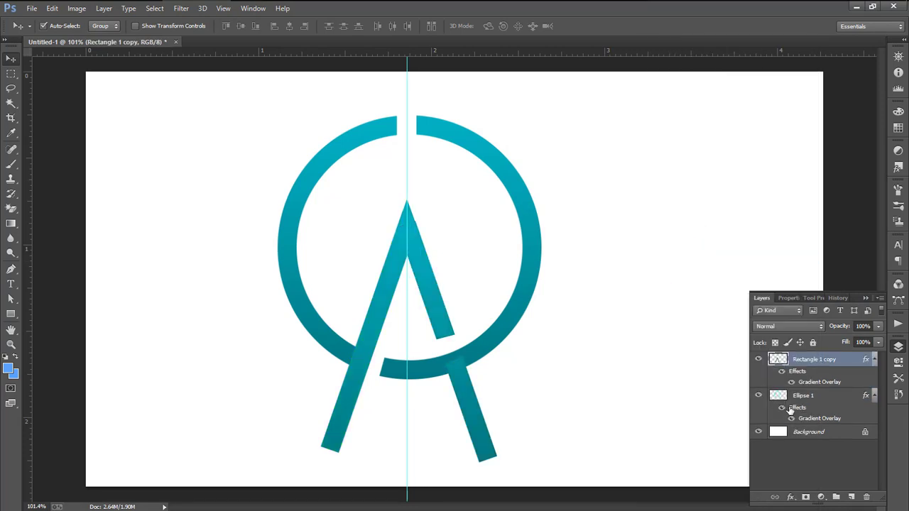
right_click(820, 367)
click(844, 369)
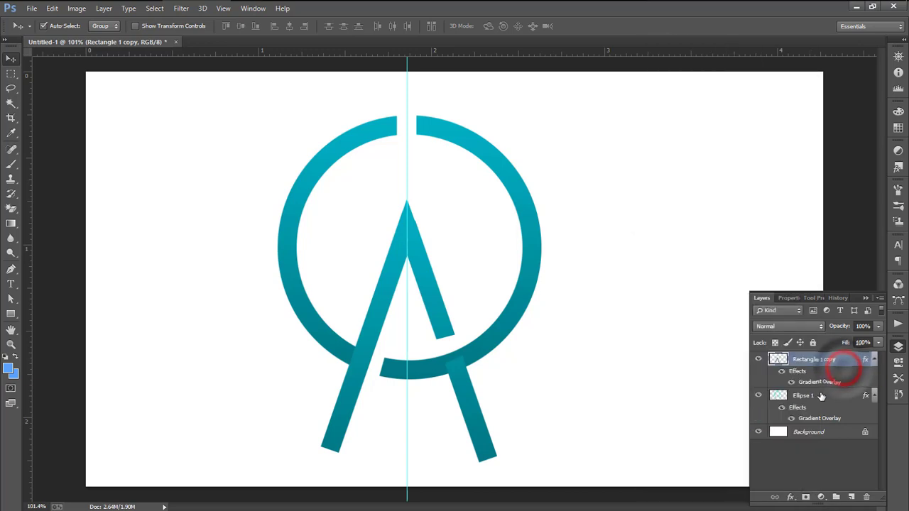
Reverse the Gradient Overlay on the Rectangle 1 copy layer and apply the layer style
double_click(815, 382)
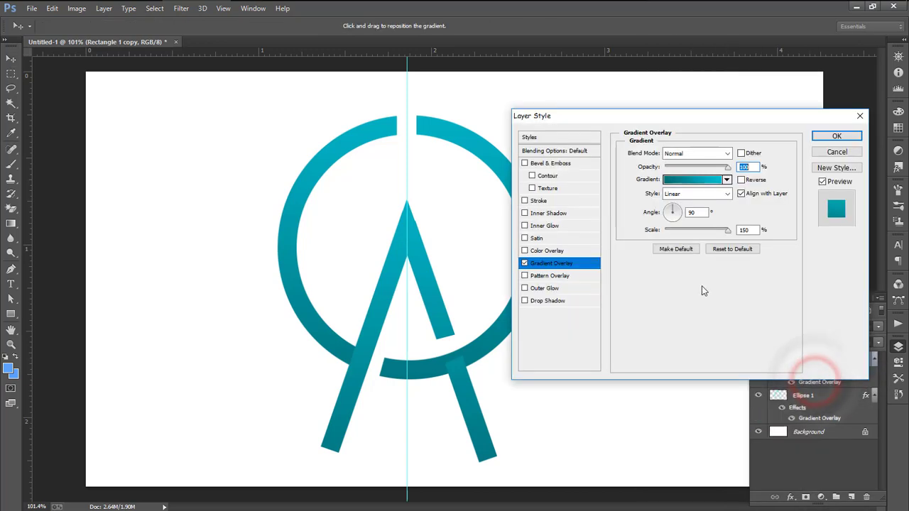
click(744, 169)
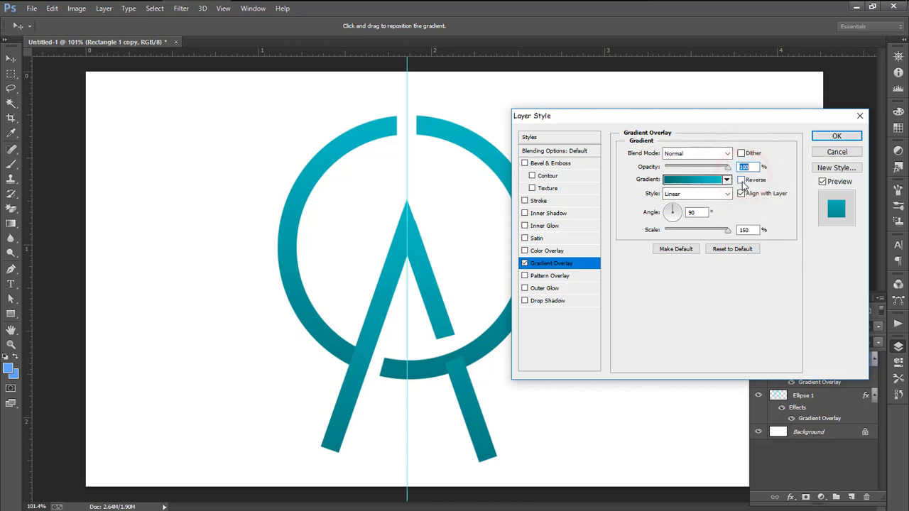
click(742, 180)
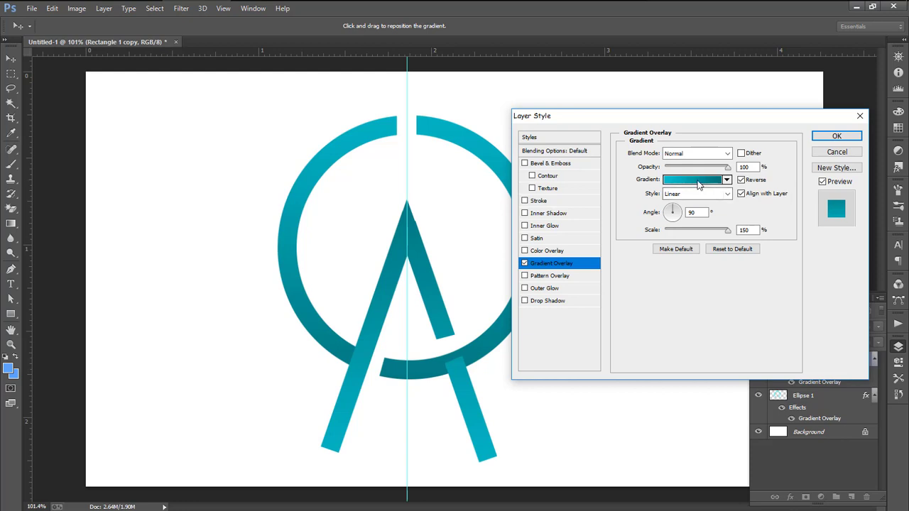
click(845, 137)
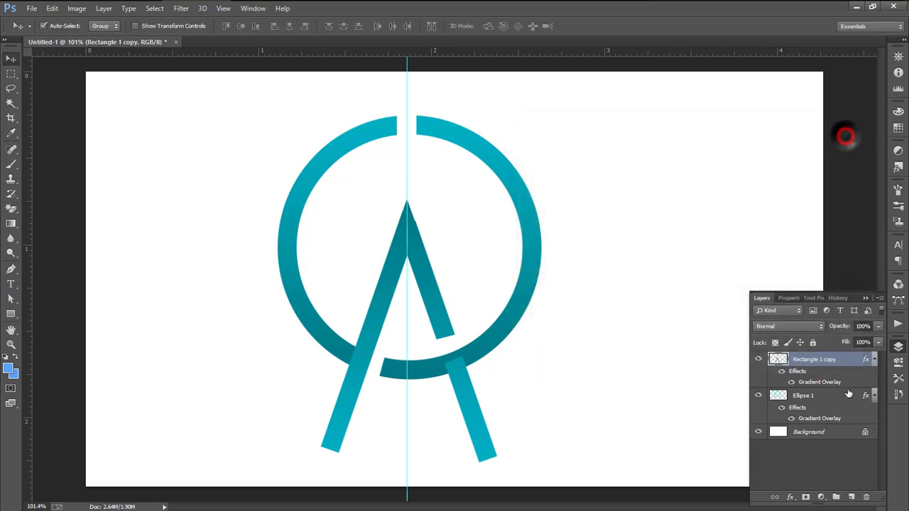
Merge the Rectangle 1 copy and Ellipse 1 layers and paste the copied teal gradient layer style onto the merged layer
shift+click(807, 395)
right_click(807, 395)
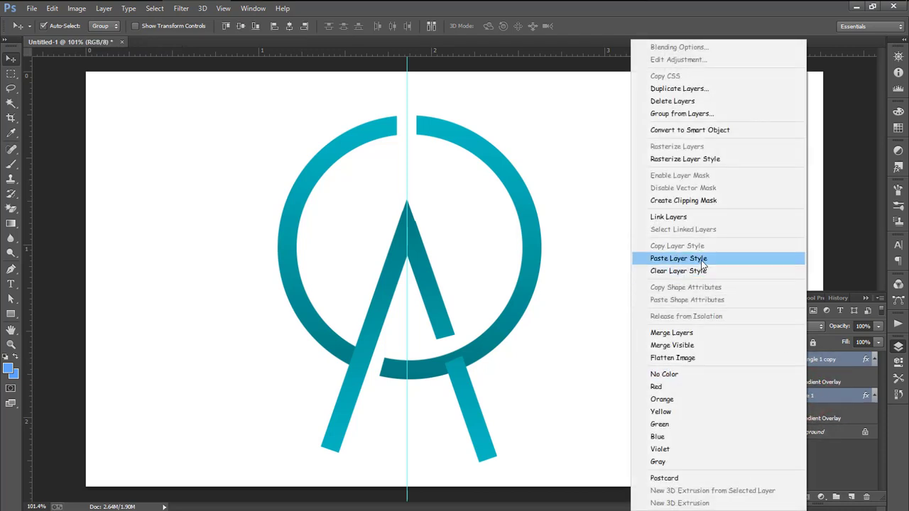
click(701, 333)
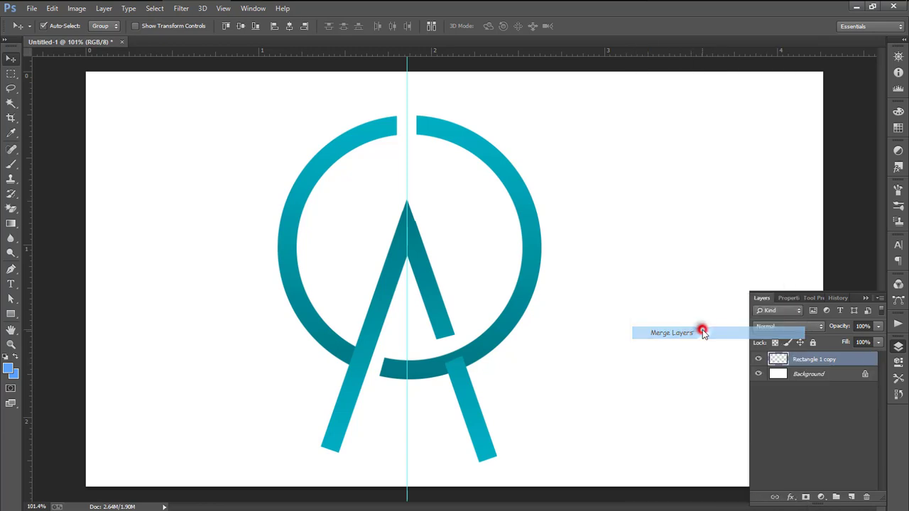
right_click(782, 360)
click(694, 262)
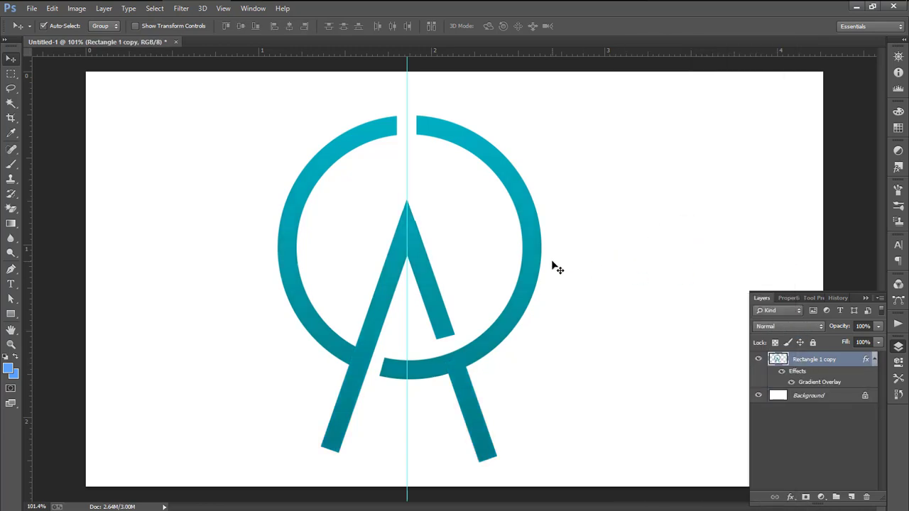
Remove the vertical guide and move the merged logo to the centre of the canvas
drag(553, 273, 530, 275)
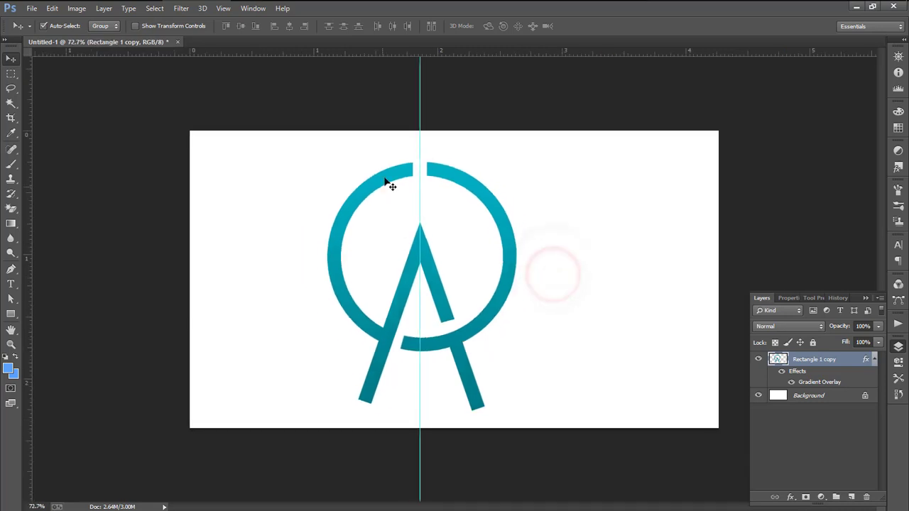
drag(418, 128, 28, 124)
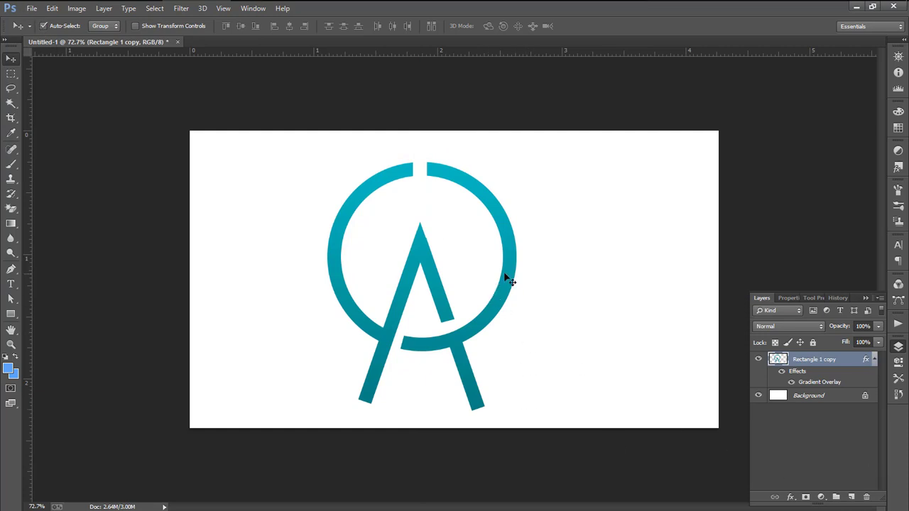
drag(507, 276, 533, 282)
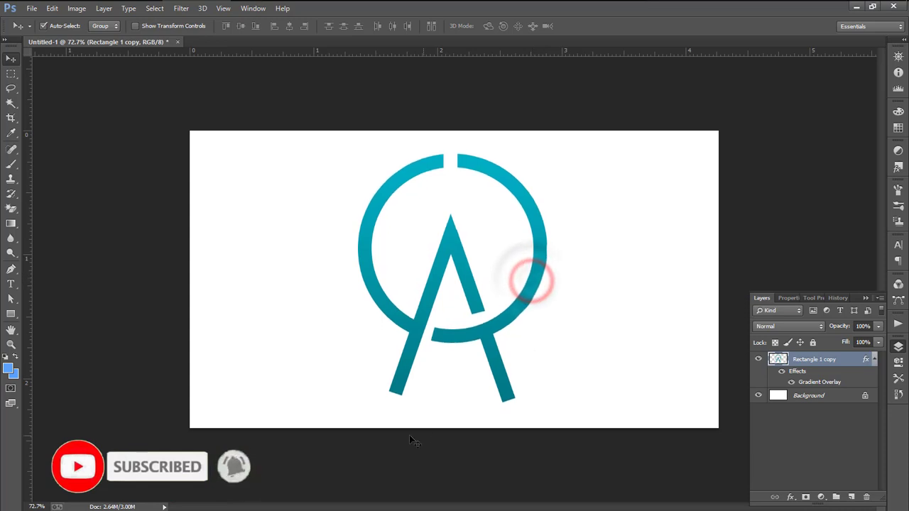
Select the slanted lower ends of both A legs with a rectangular marquee and cut them off level
click(10, 73)
drag(333, 375, 615, 427)
key(space)
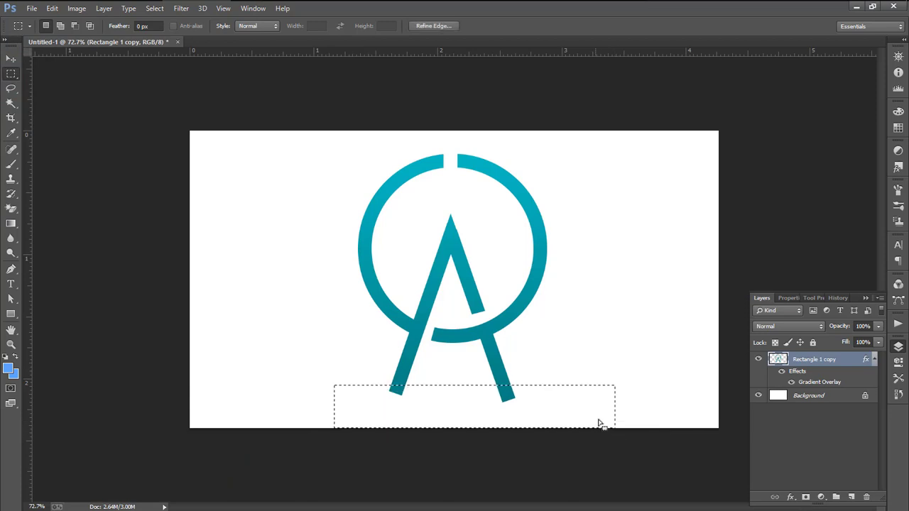
click(52, 7)
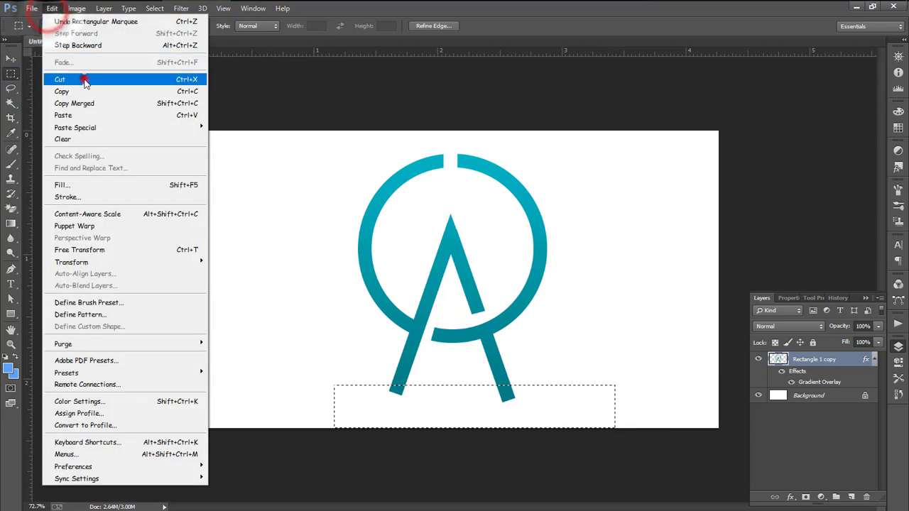
click(84, 79)
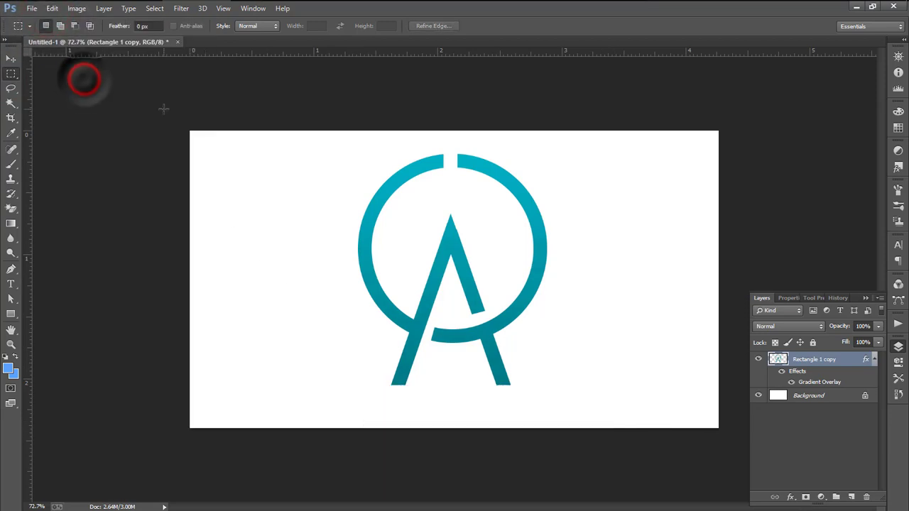
Save the logo to the Desktop as a PNG file named Logo, accepting the PNG options
click(32, 9)
click(73, 111)
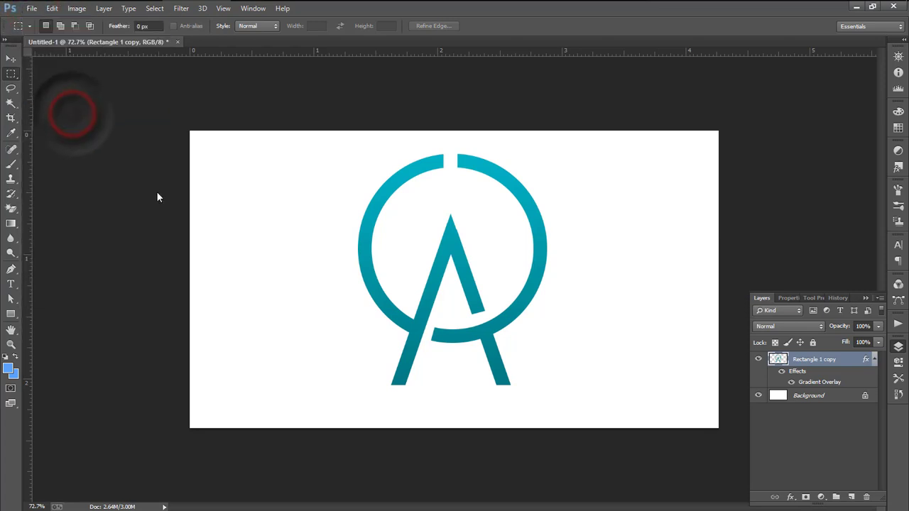
click(122, 167)
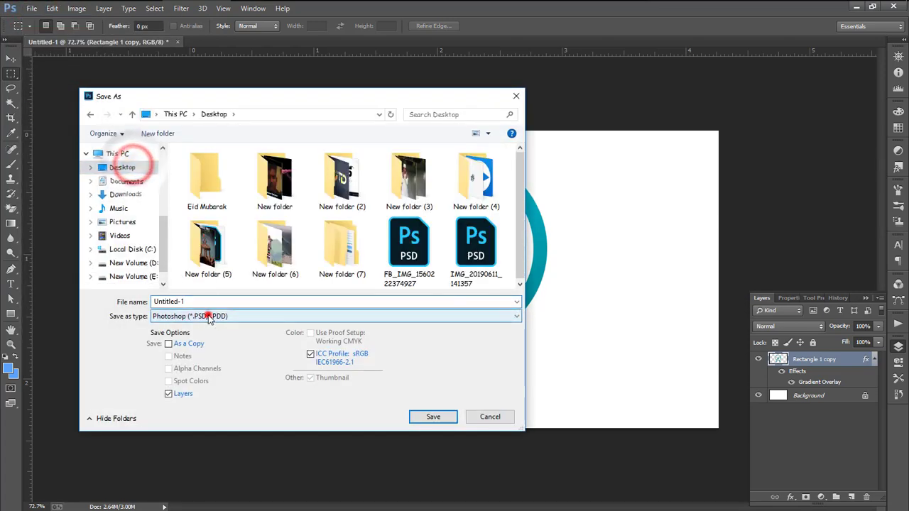
click(208, 317)
click(229, 471)
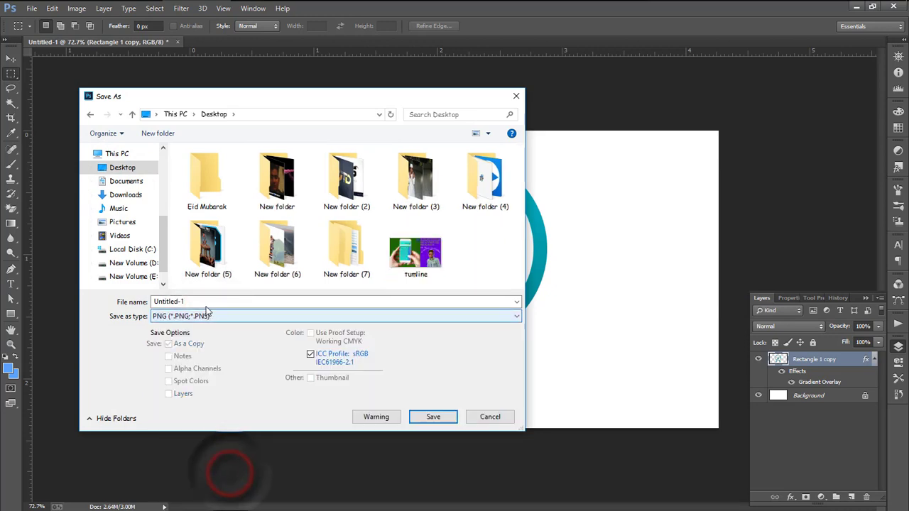
double_click(171, 301)
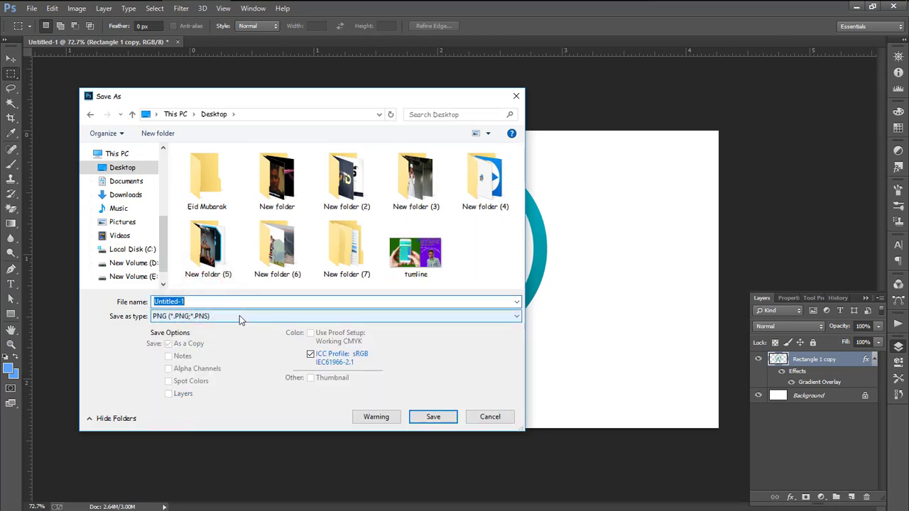
text(Logo)
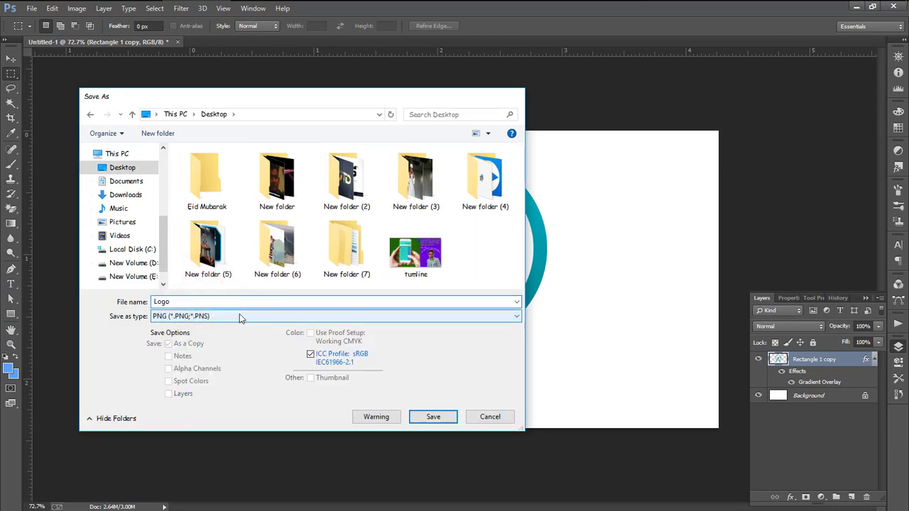
key(Return)
click(458, 158)
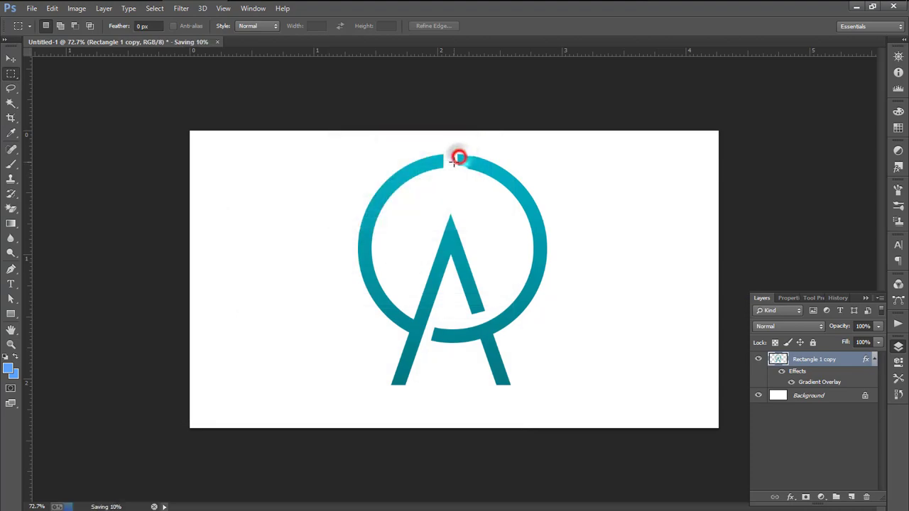